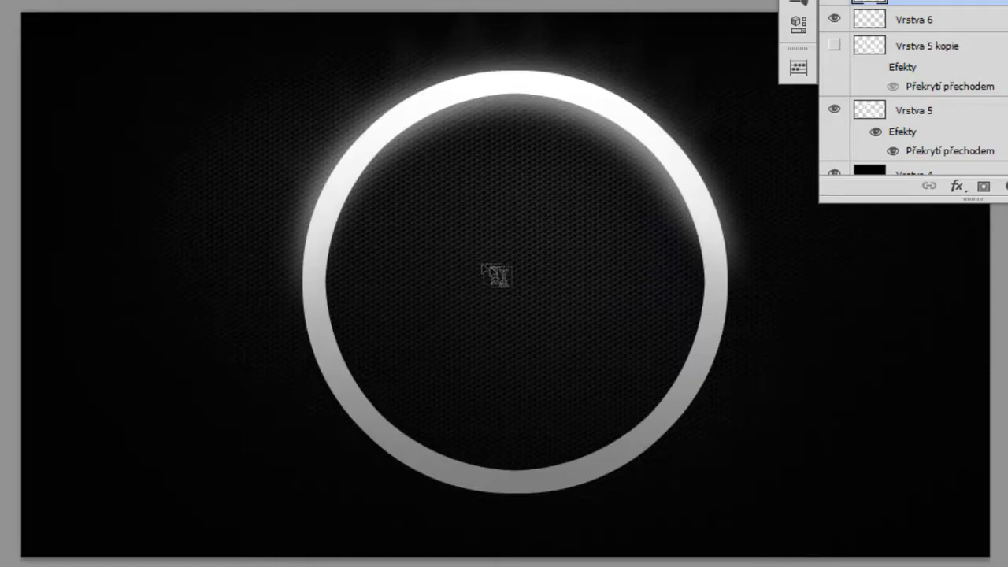
- Type a black X at font size 210 and move it down over the ring
click(418, 312)
key(ctrl+a)
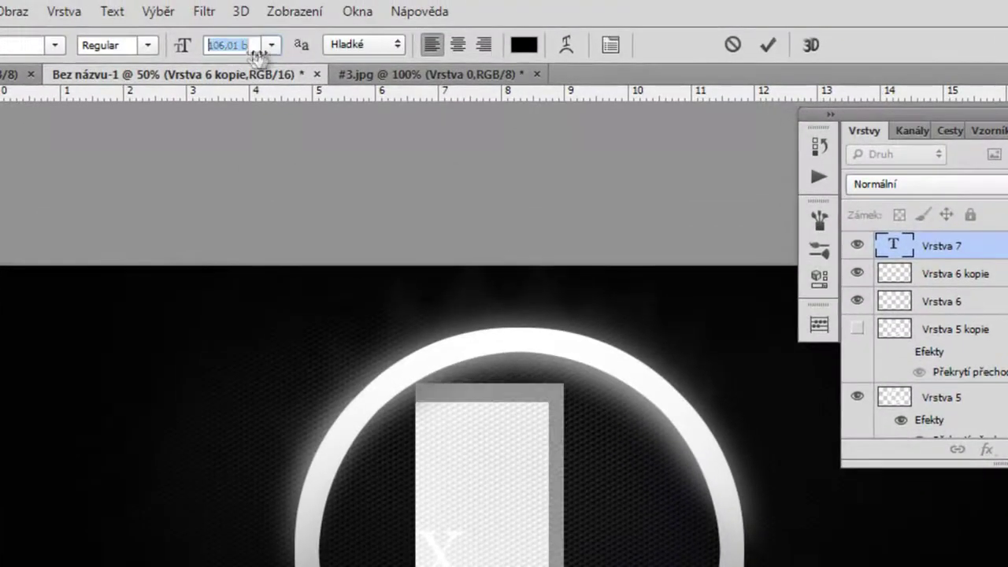
drag(258, 57, 370, 59)
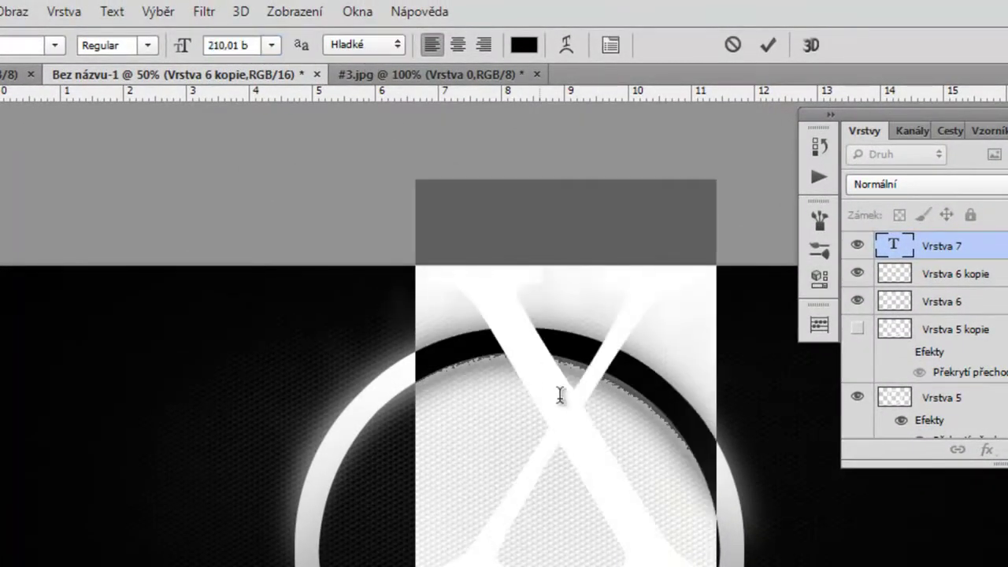
key(ctrl+Return)
drag(311, 328, 284, 449)
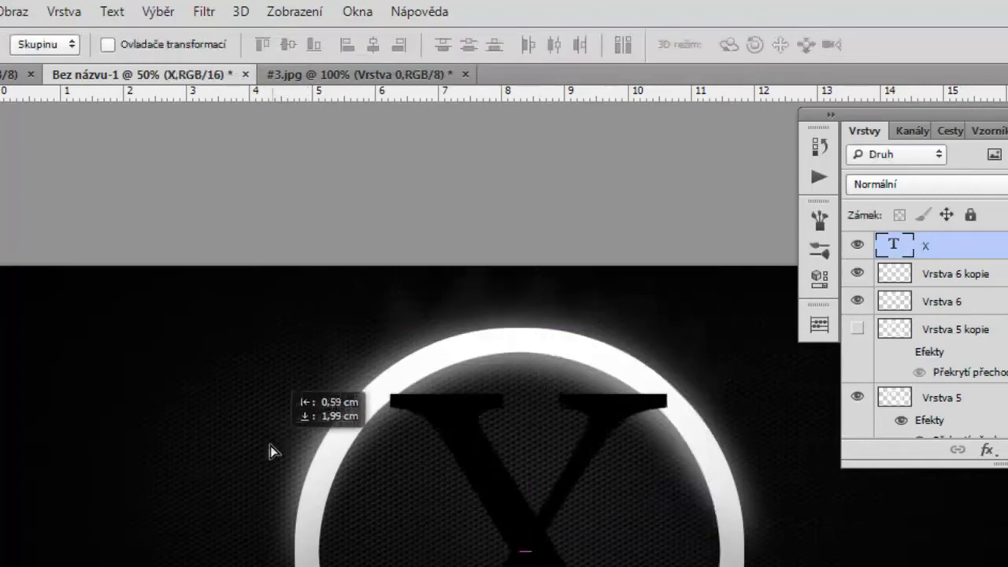
- Switch the X to a chunky, angular heavy typeface
key(t)
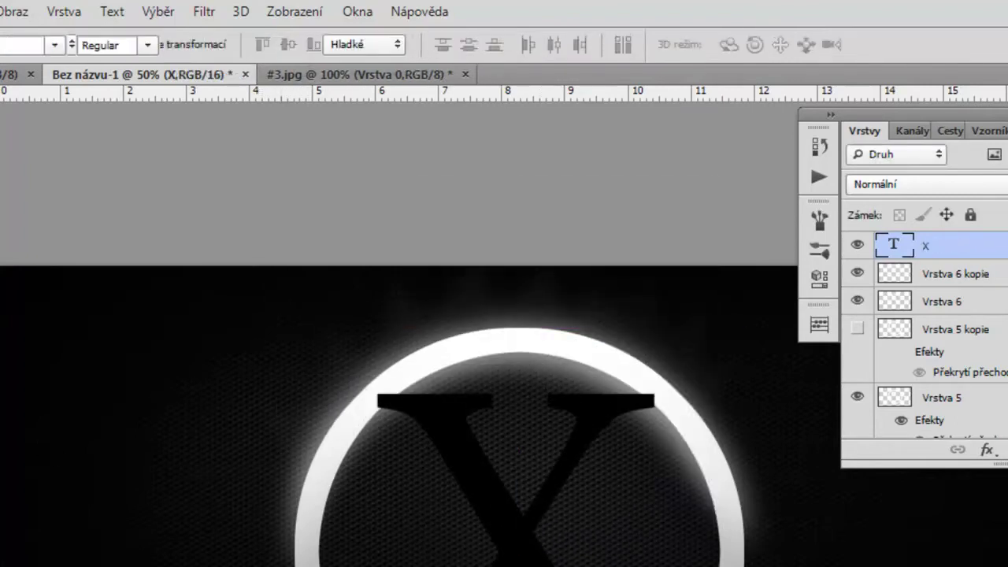
double_click(473, 543)
key(Down)
key(Down)
key(Down)
key(Escape)
key(v)
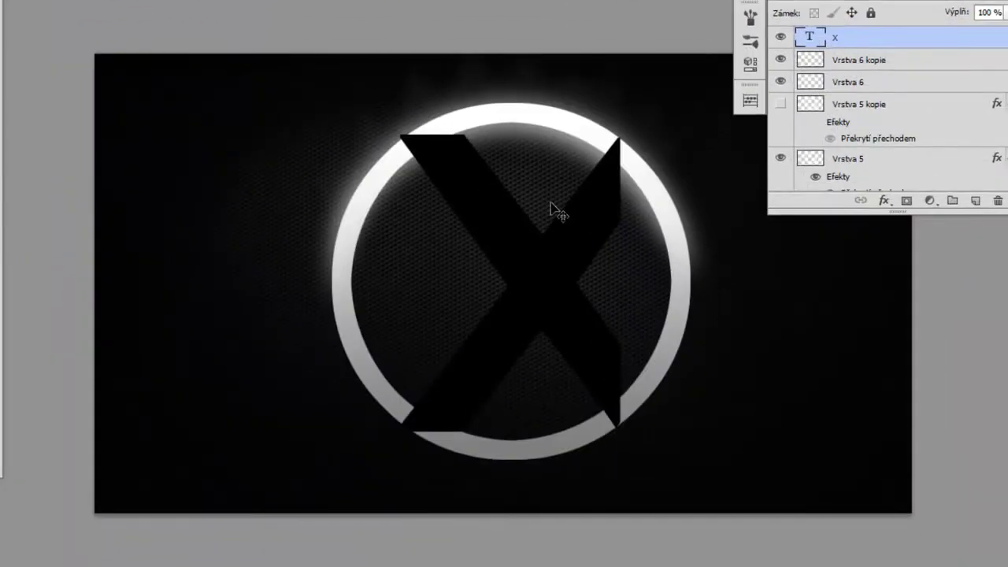
- Reorder layers, placing the X beneath Vrstva 5 and Vrstva 4 on top
key(ctrl+plus)
key(ctrl+plus)
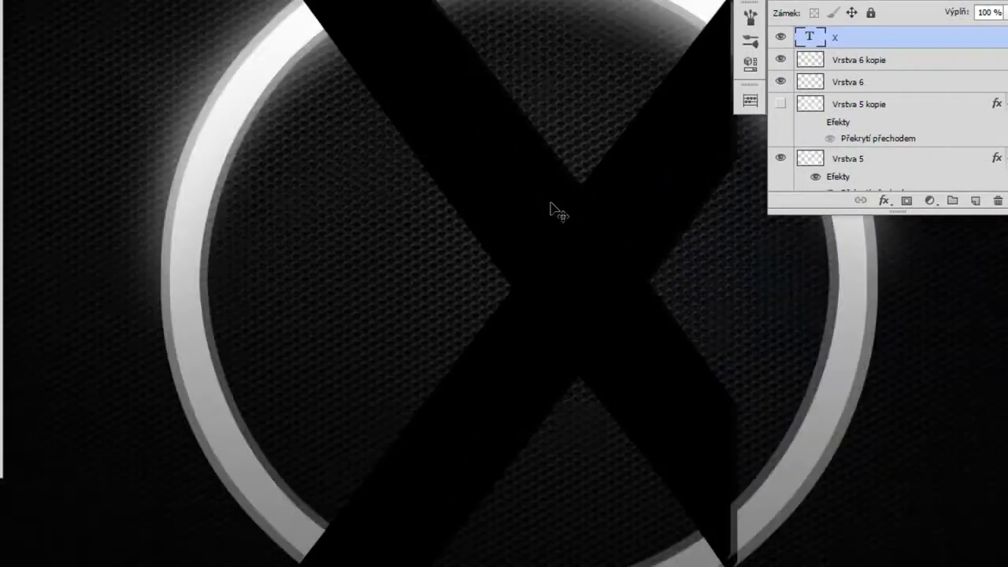
key(ctrl+minus)
drag(907, 43, 884, 200)
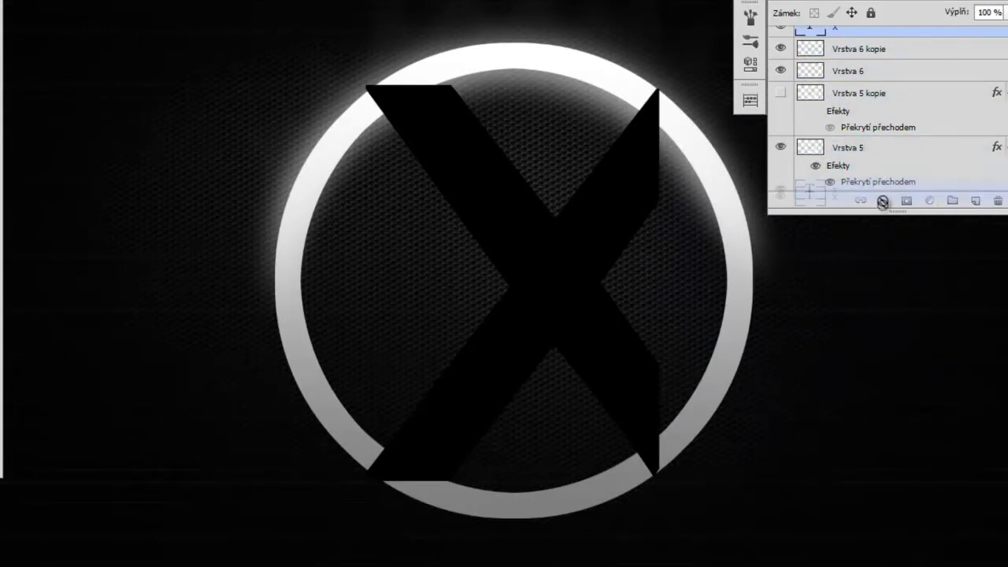
drag(883, 200, 883, 151)
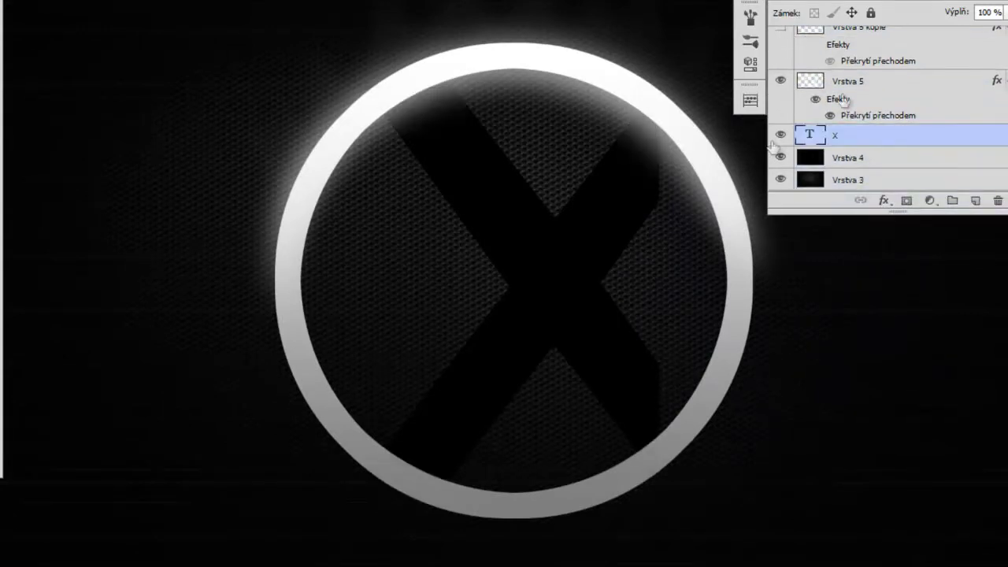
scroll(909, 126, up, 3)
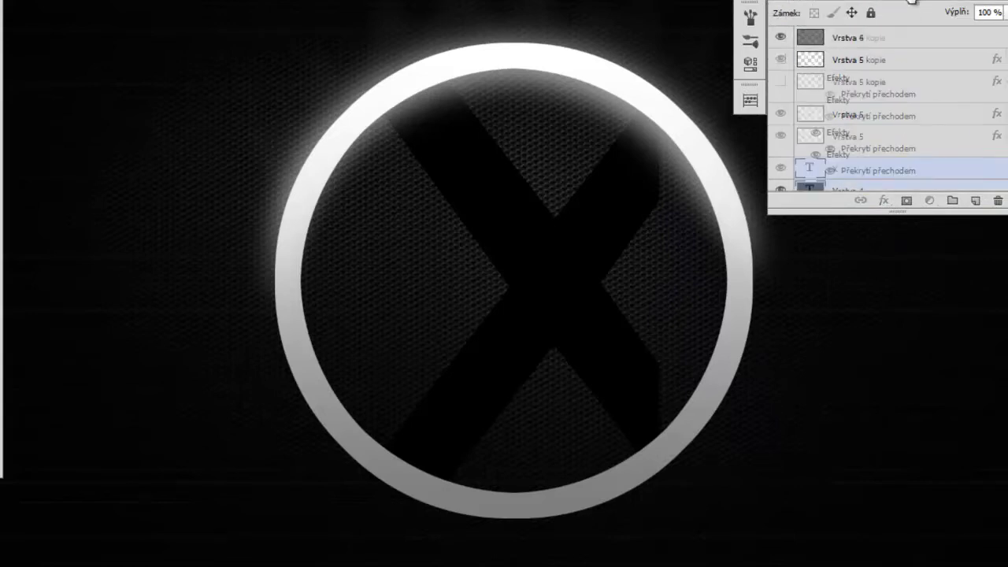
drag(911, 1, 894, 37)
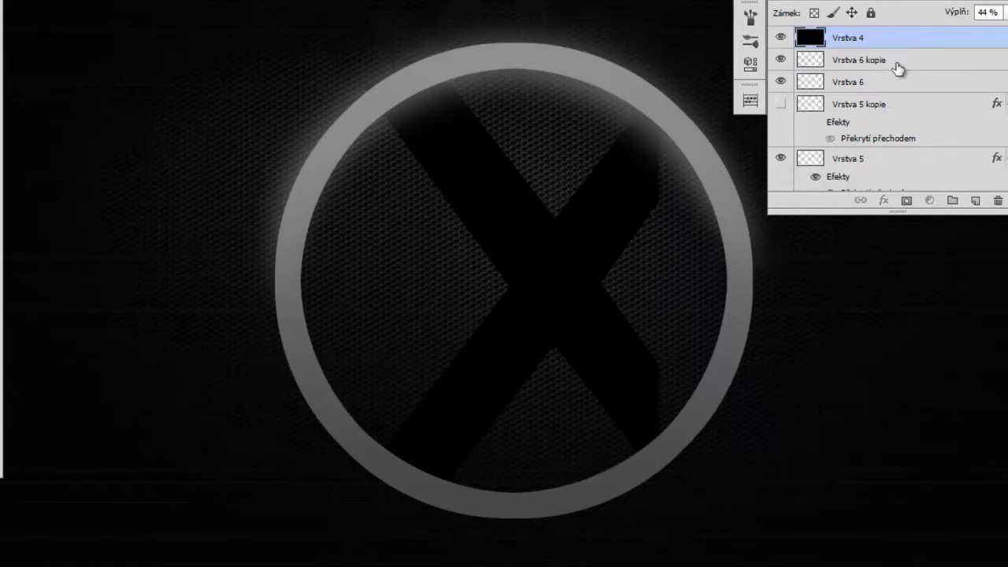
- Undo the layer changes, return the X layer to the top, and open its layer style
key(ctrl+u)
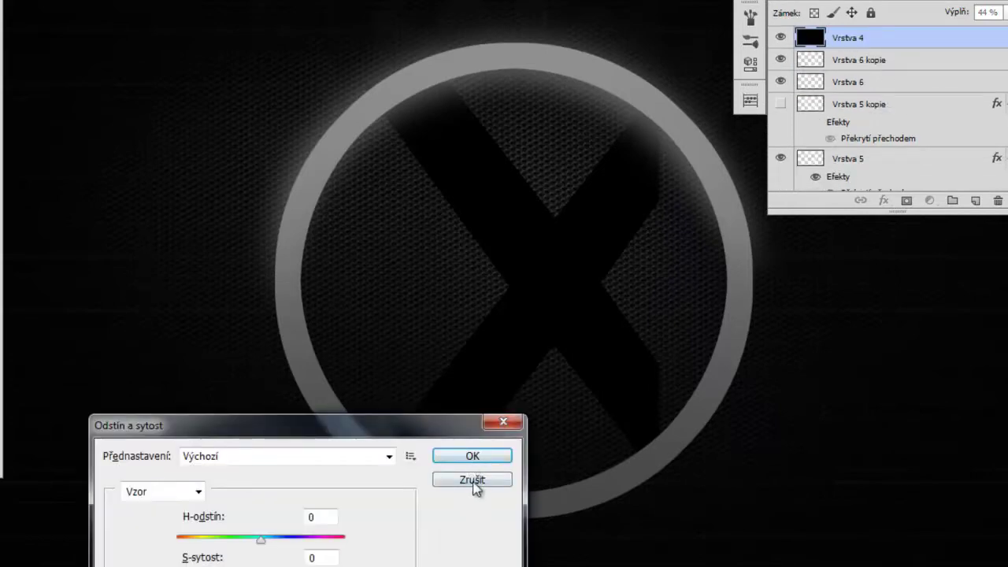
click(473, 480)
key(ctrl+alt+z)
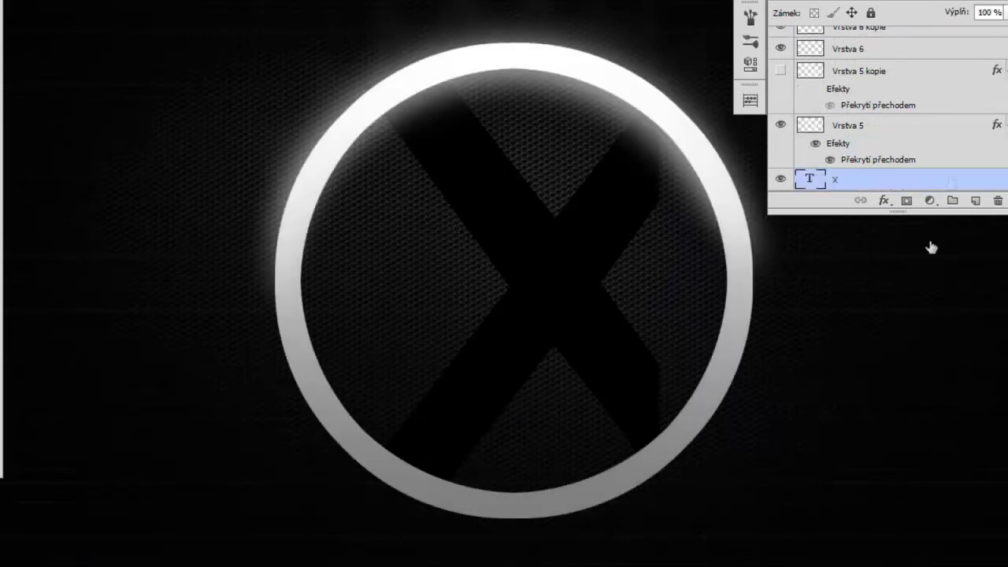
drag(957, 180, 956, 27)
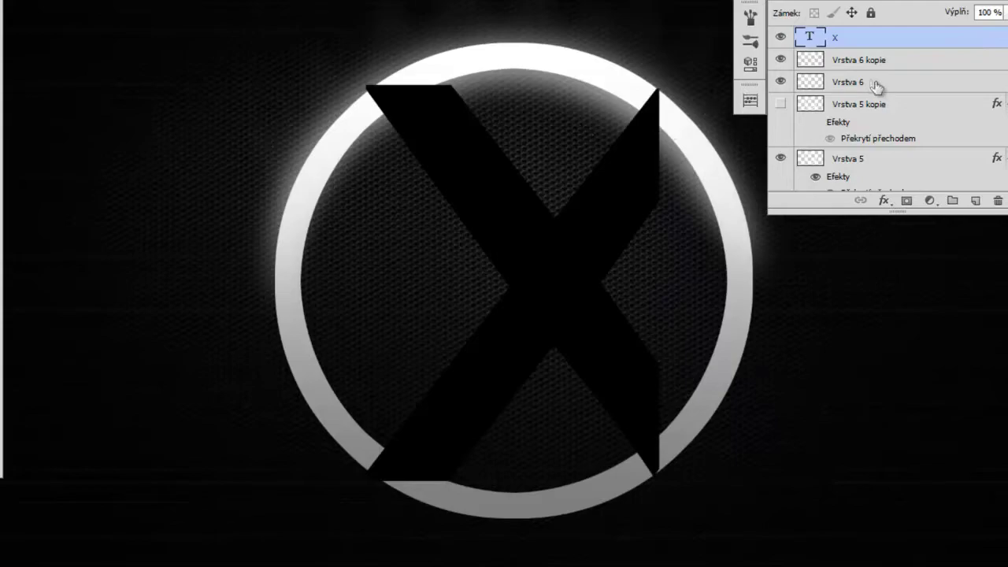
double_click(880, 50)
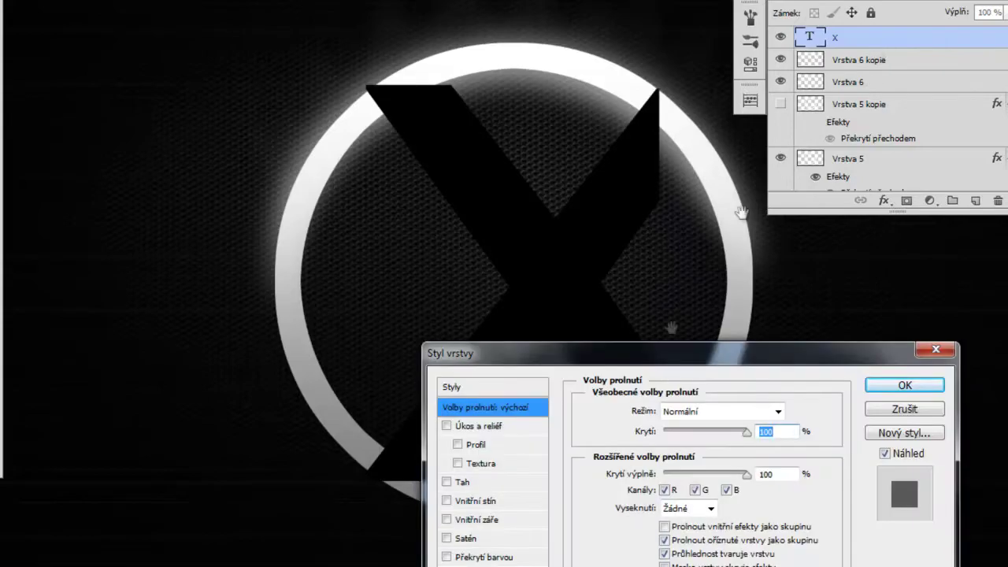
- Trial a Gradient Overlay on the X at scale 115 and opacity 16, then discard it
drag(660, 356, 819, 69)
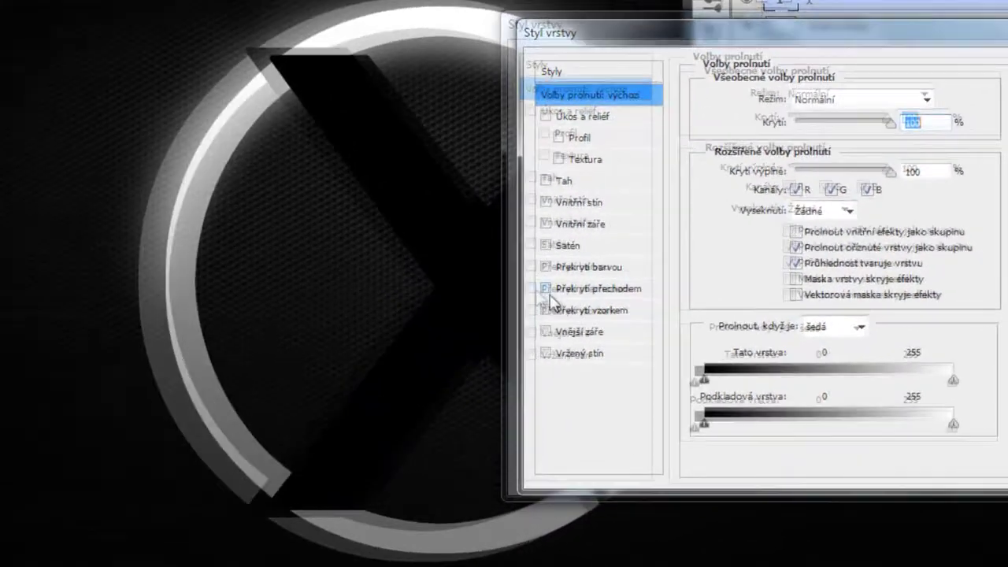
click(606, 288)
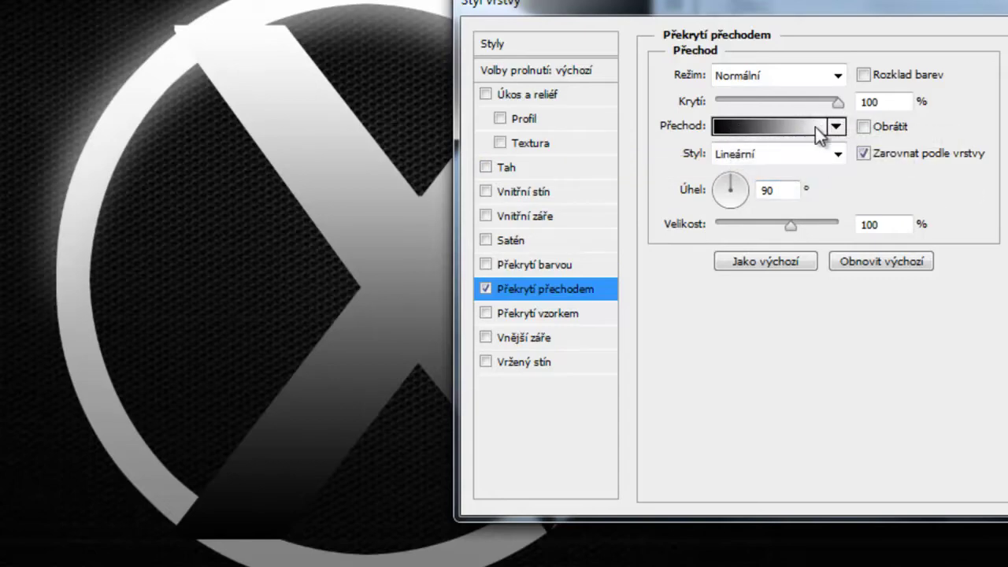
mouse_move(787, 229)
mouse_down()
mouse_move(798, 227)
mouse_move(777, 237)
mouse_move(803, 229)
mouse_up()
mouse_move(837, 101)
mouse_down()
mouse_move(733, 104)
mouse_move(955, 99)
mouse_up()
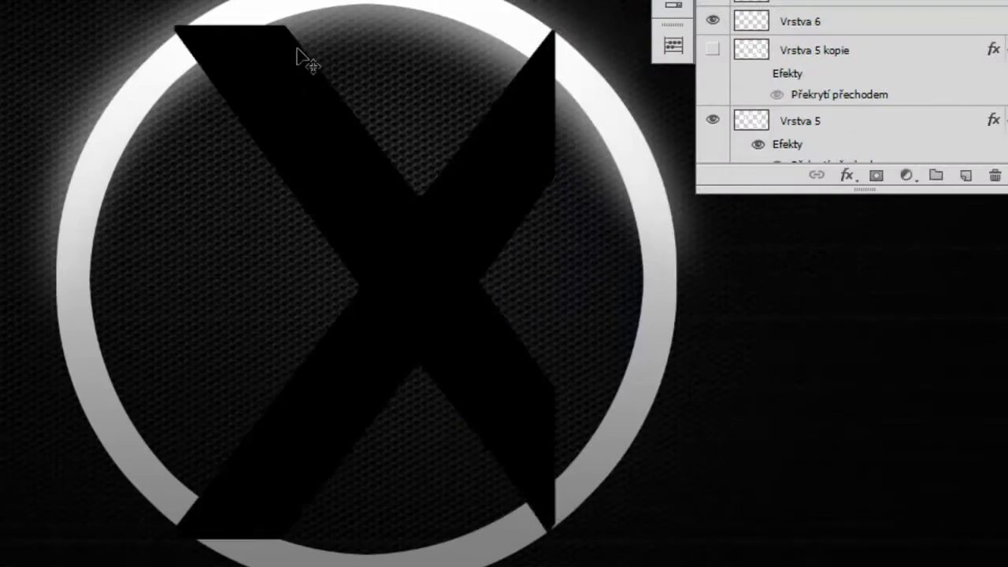
- Change the X text colour to white
click(332, 285)
key(ctrl+a)
click(285, 7)
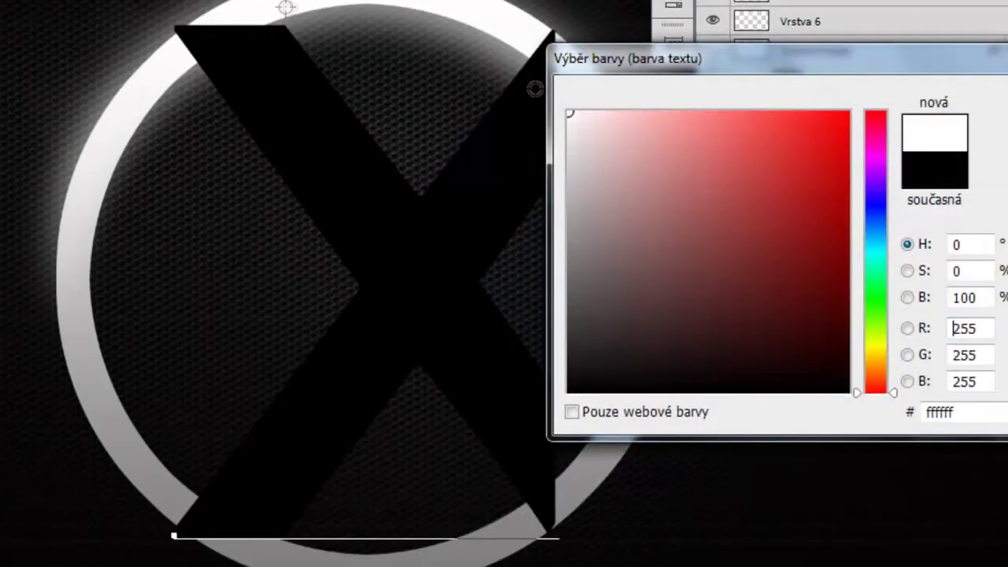
key(Return)
key(ctrl+Return)
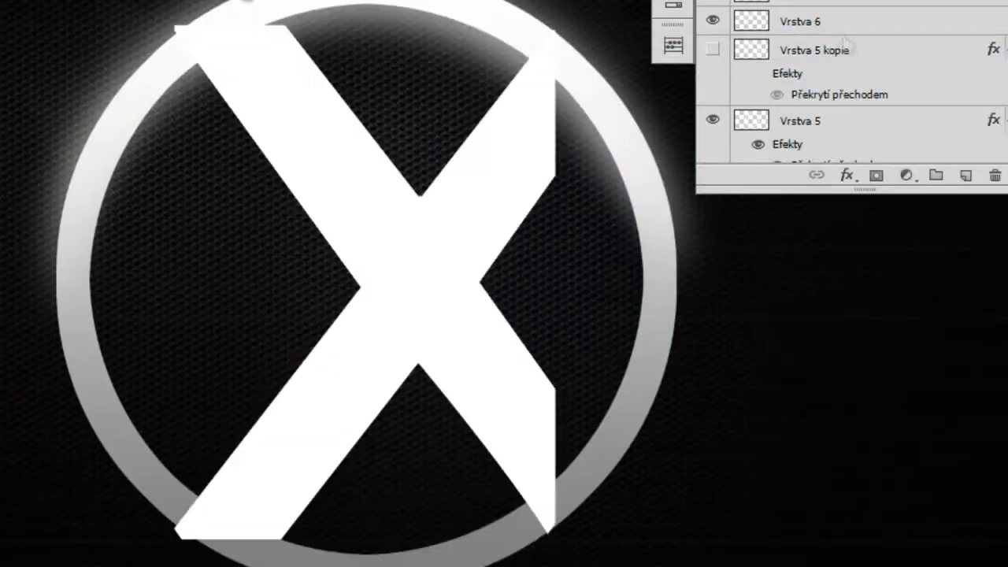
- Enable Gradient Overlay on the X layer, raising its scale and lowering opacity to about 54
double_click(906, 21)
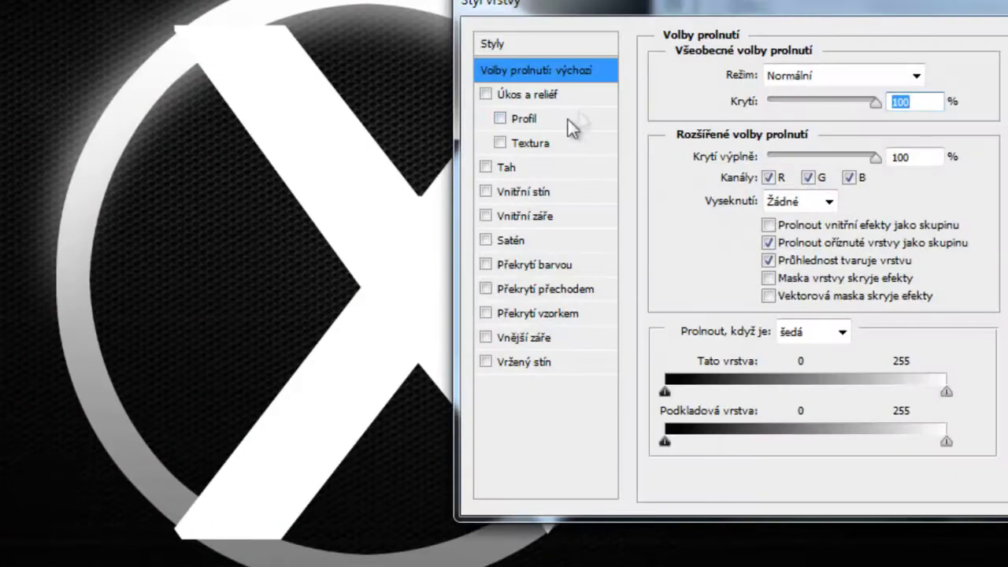
click(486, 289)
click(543, 289)
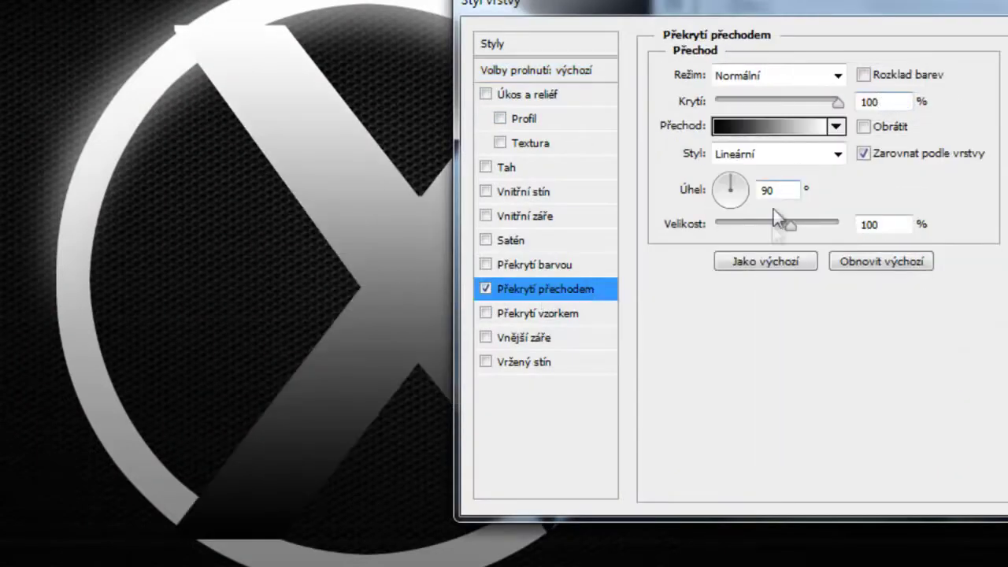
drag(790, 225, 819, 230)
mouse_move(838, 102)
mouse_down()
mouse_move(761, 103)
mouse_move(783, 109)
mouse_up()
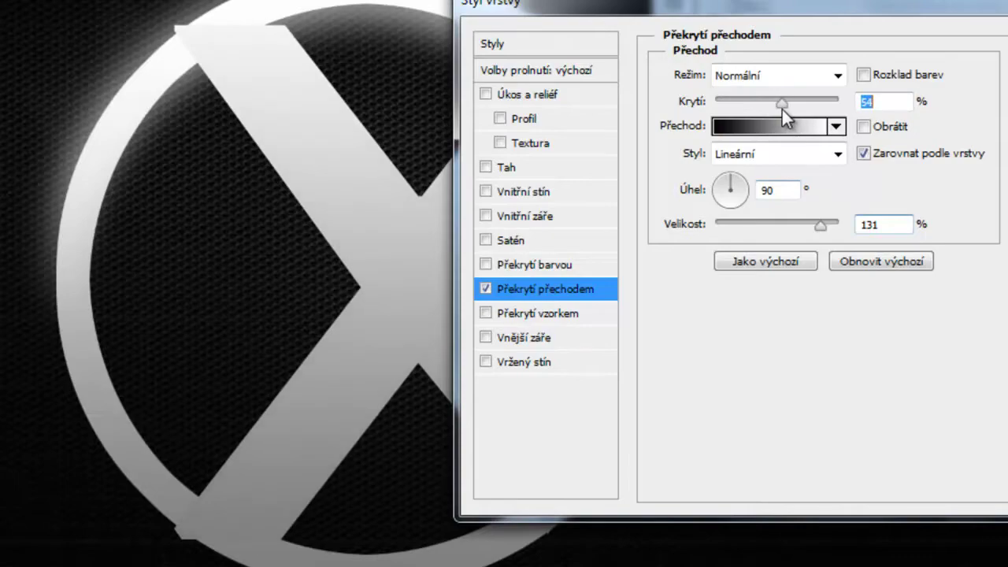
click(359, 209)
- Fine-tune the overlay to 48% opacity and 102% scale, then apply it
scroll(360, 209, up, 2)
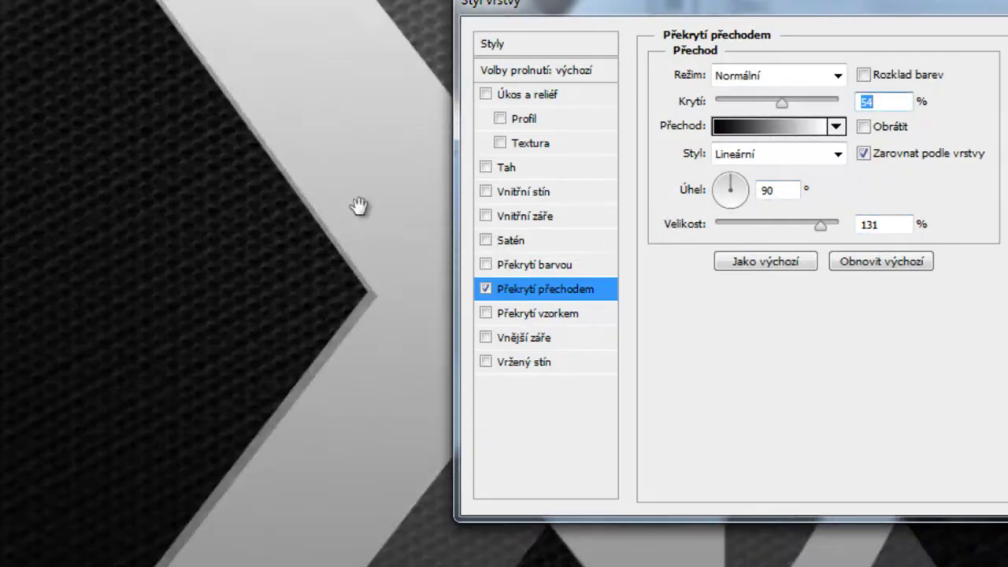
scroll(252, 185, up, 2)
mouse_move(253, 184)
mouse_down()
mouse_move(275, 27)
mouse_move(198, 160)
mouse_up()
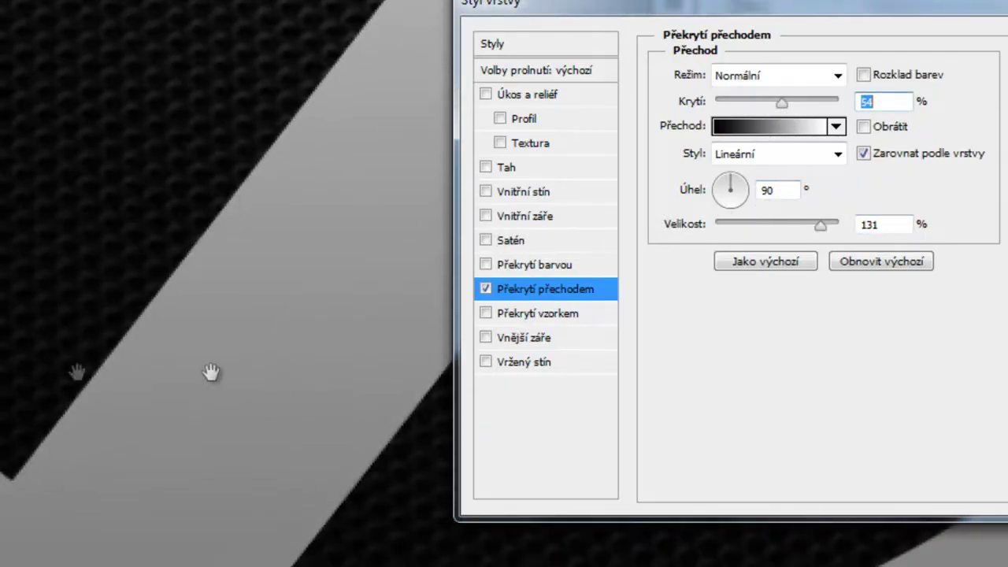
scroll(209, 371, down, 2)
mouse_move(196, 331)
mouse_down()
mouse_move(49, 320)
mouse_move(139, 275)
mouse_up()
scroll(52, 319, up, 1)
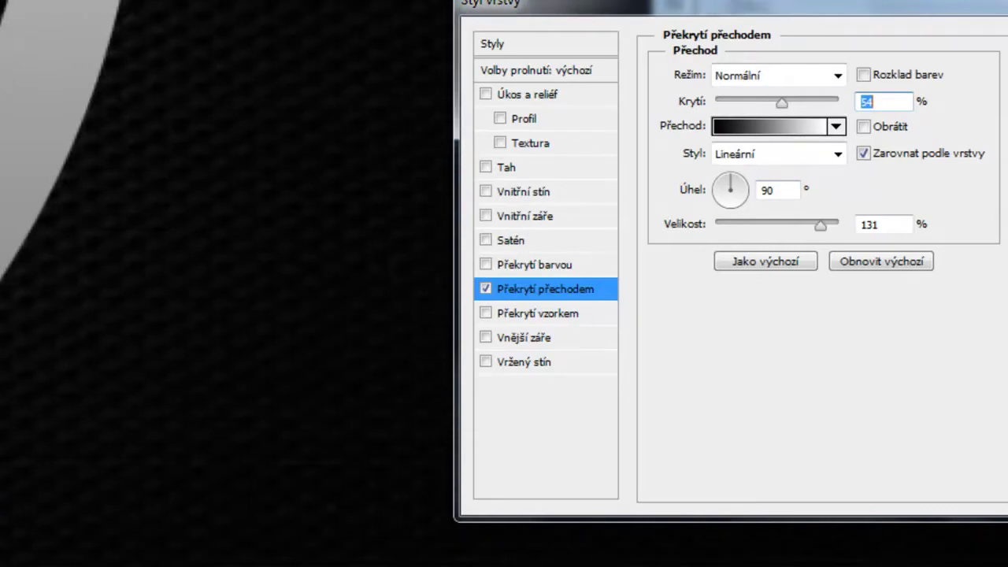
drag(819, 228, 825, 228)
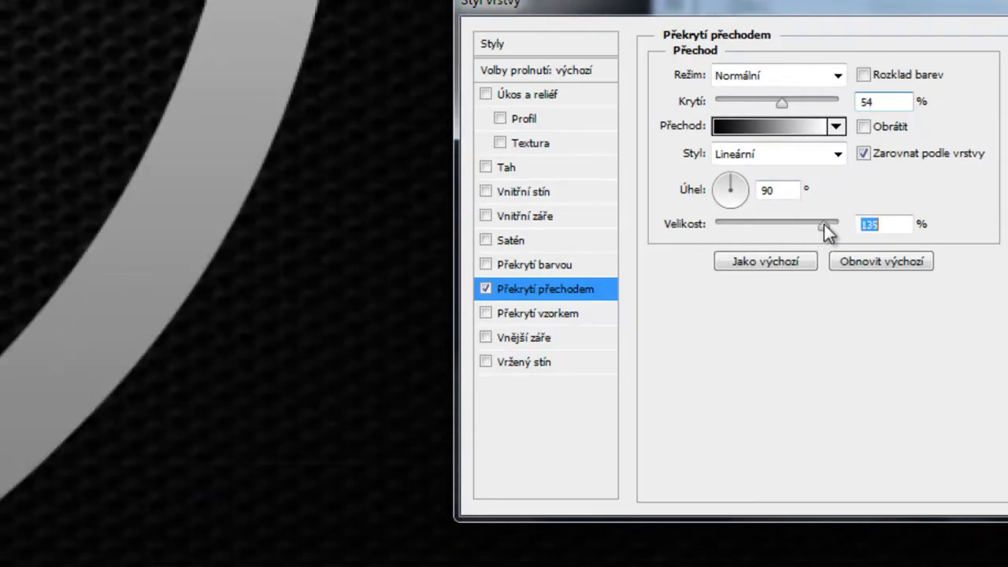
mouse_move(347, 248)
mouse_down()
mouse_move(250, 304)
mouse_move(349, 338)
mouse_move(383, 331)
mouse_up()
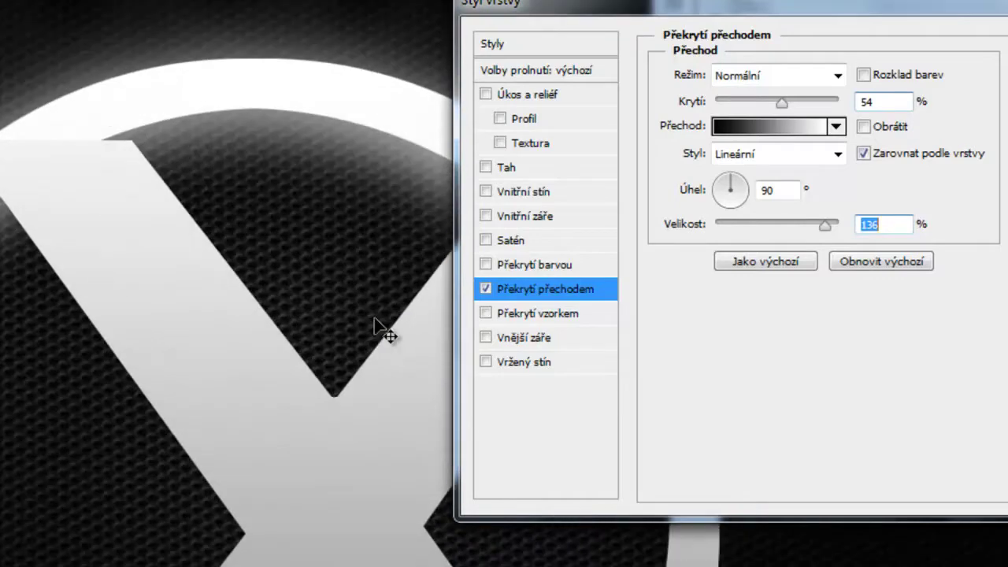
drag(784, 107, 780, 110)
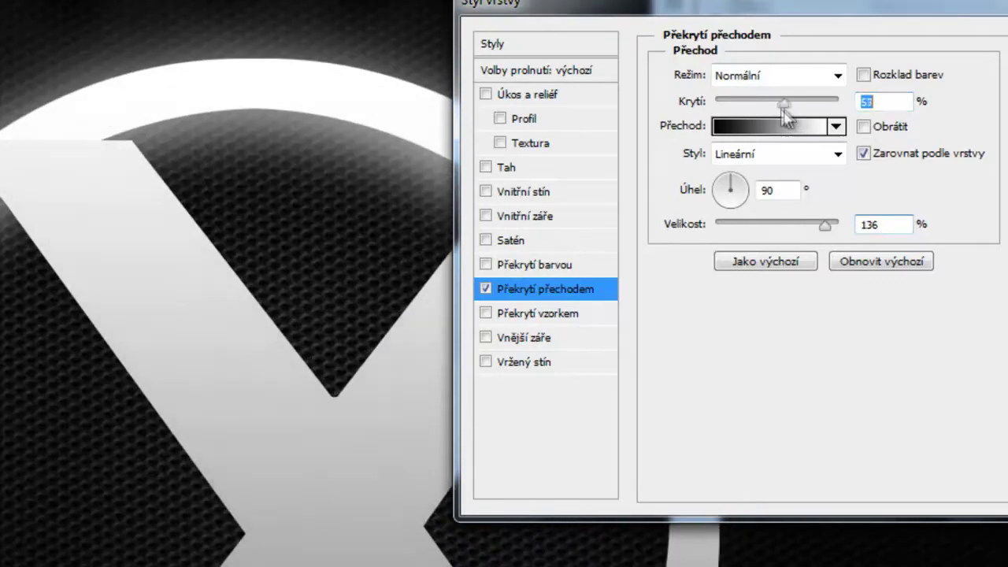
drag(197, 368, 192, 243)
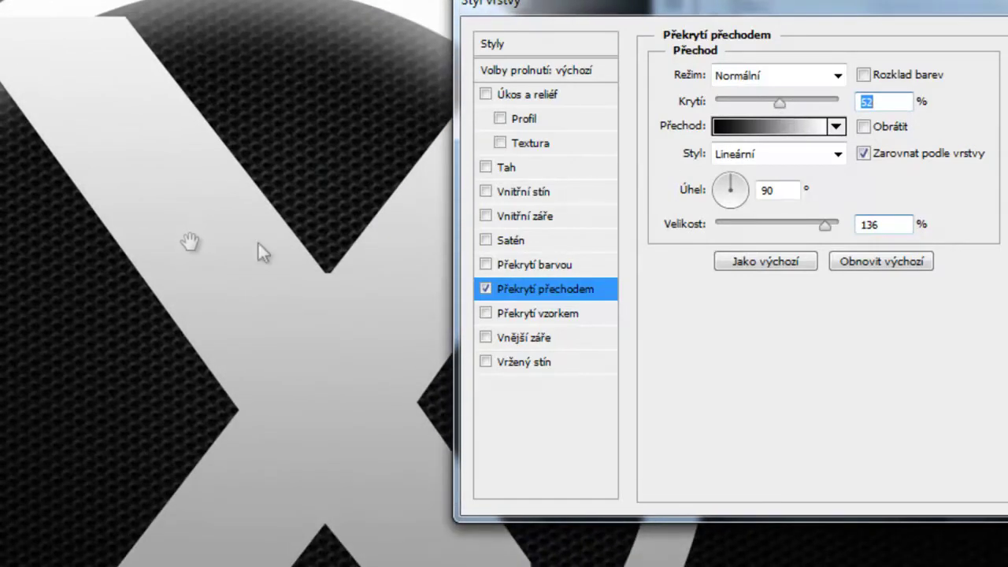
mouse_move(825, 236)
mouse_down()
mouse_move(737, 242)
mouse_move(794, 236)
mouse_up()
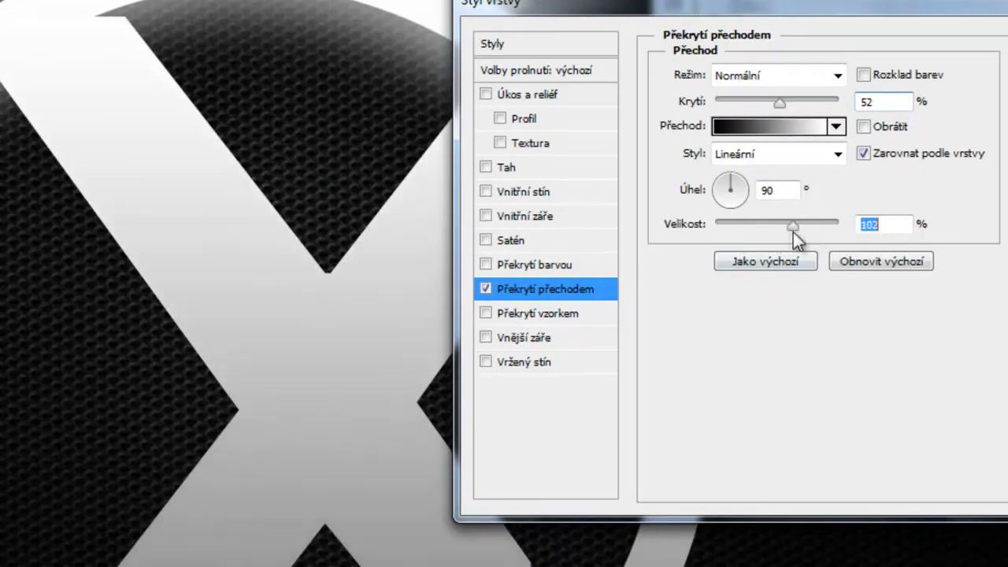
drag(783, 104, 775, 106)
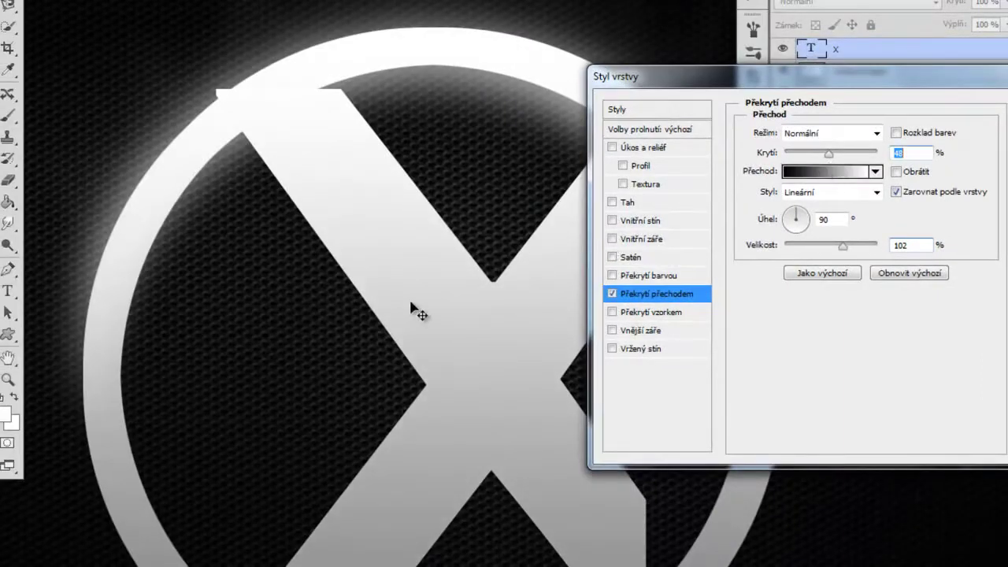
key(Return)
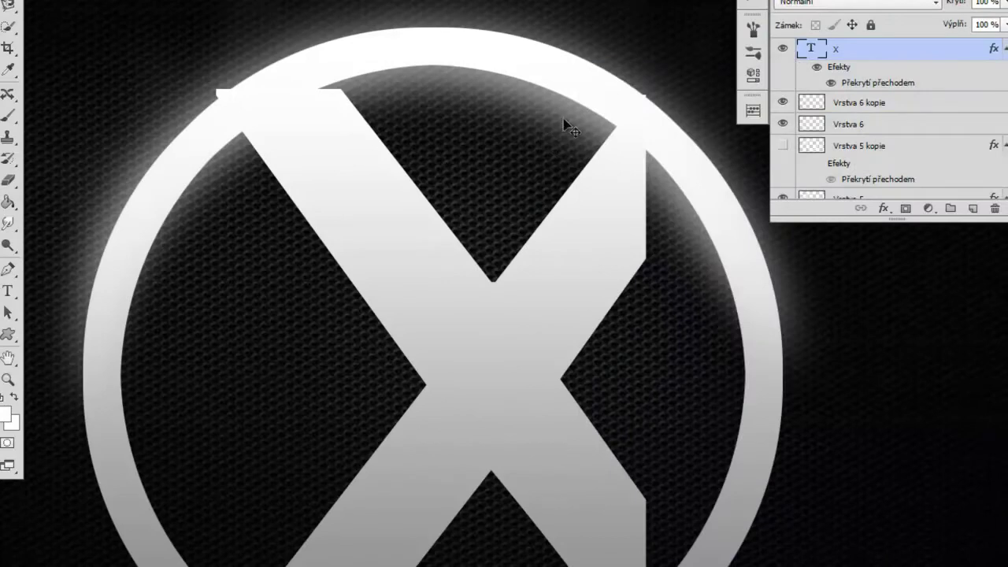
- Add a new empty layer and merge the X text layer into it
click(975, 211)
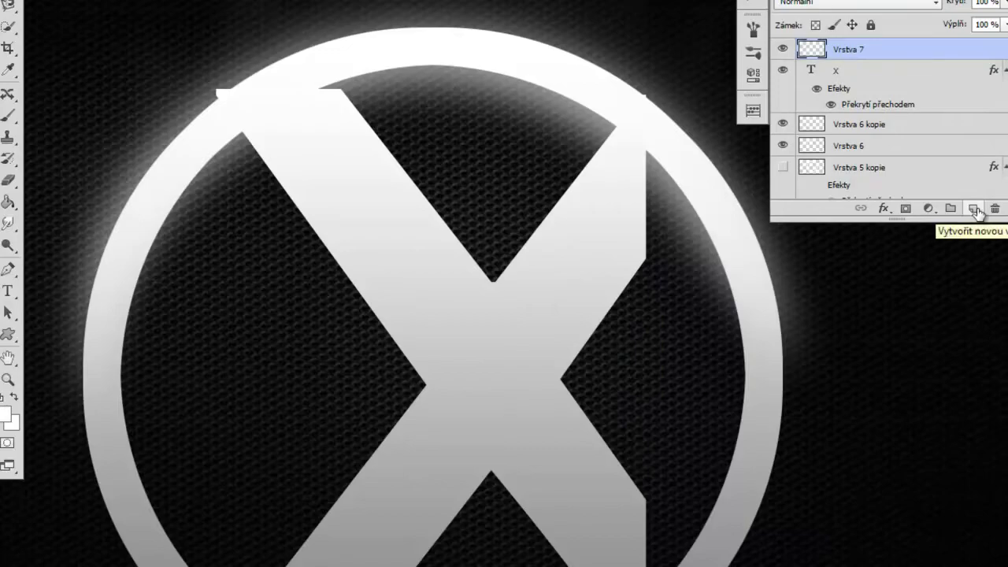
ctrl+click(855, 72)
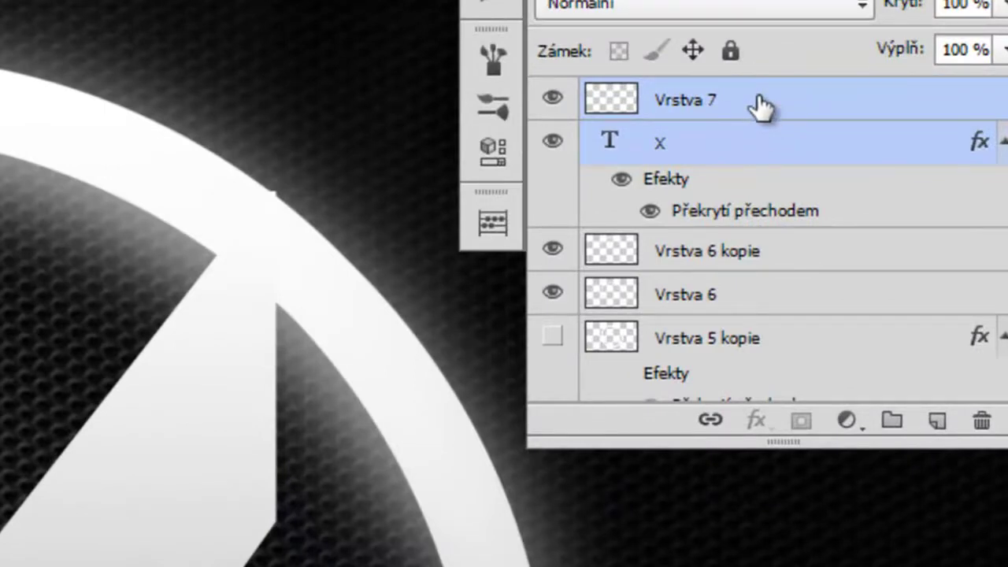
click(717, 142)
click(720, 107)
shift+click(726, 145)
key(ctrl+e)
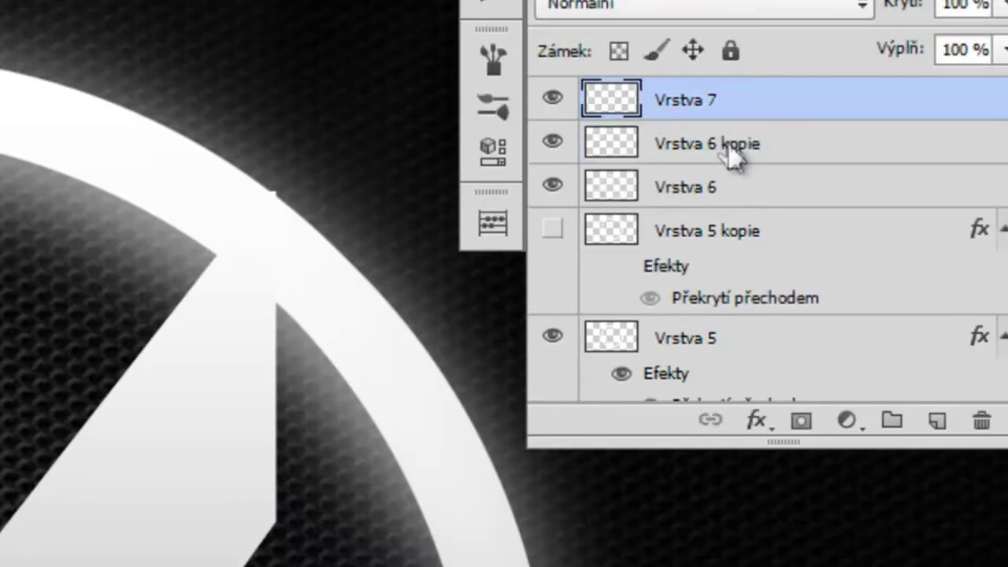
click(553, 101)
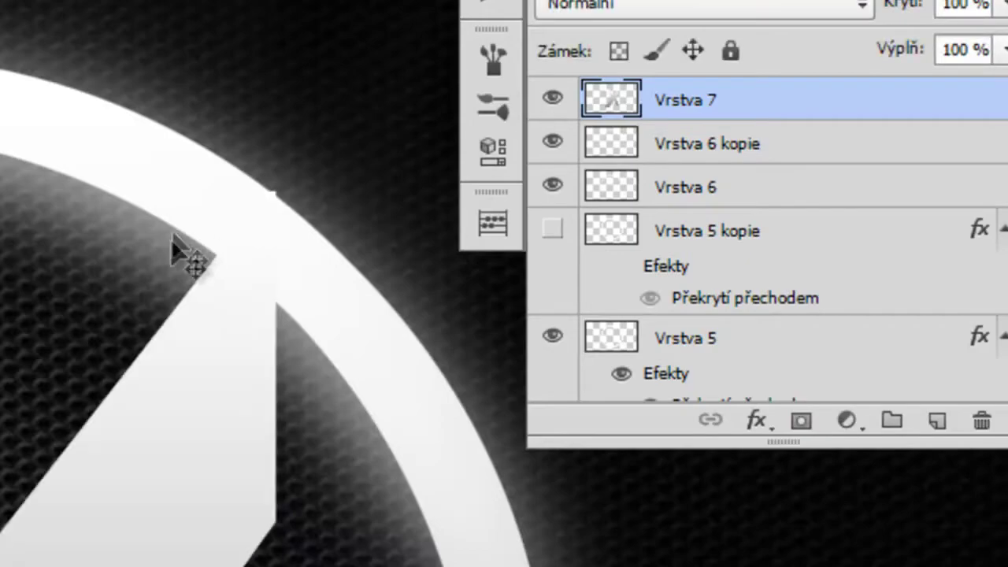
scroll(180, 247, up, 5)
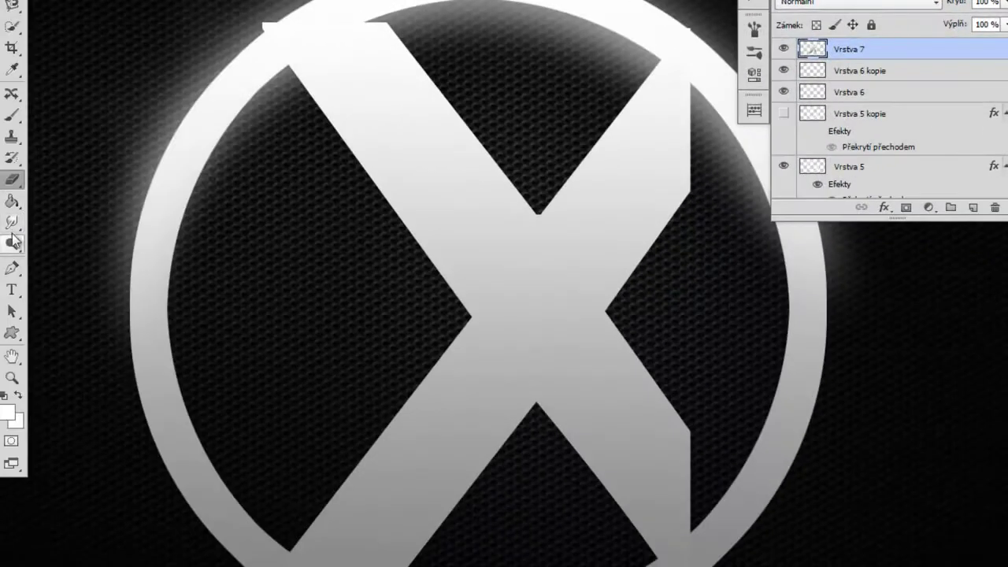
- Trim the top-left arm tip beyond the ring using a Pen-path selection
click(17, 269)
click(265, 52)
click(302, 17)
click(247, 49)
click(255, 9)
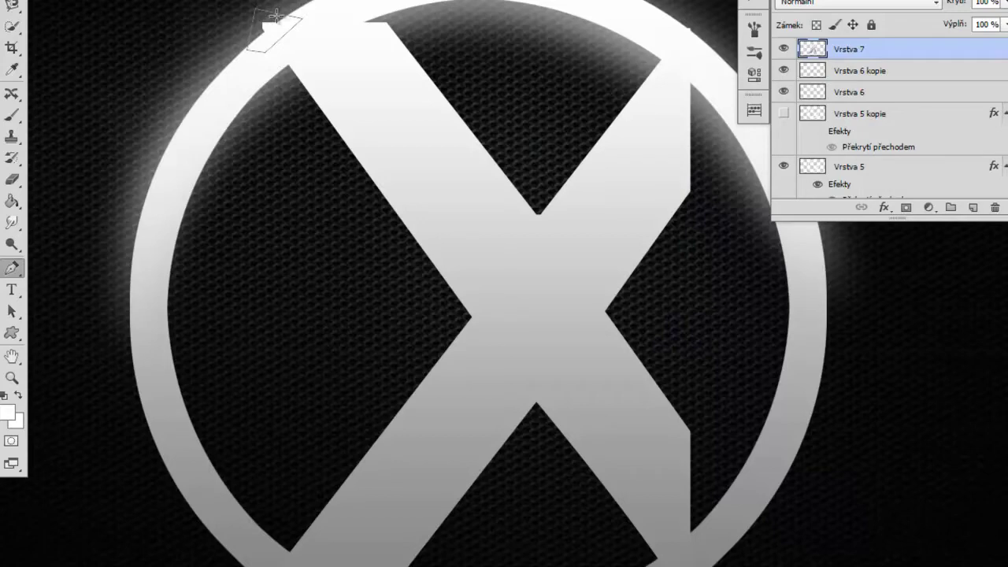
right_click(268, 25)
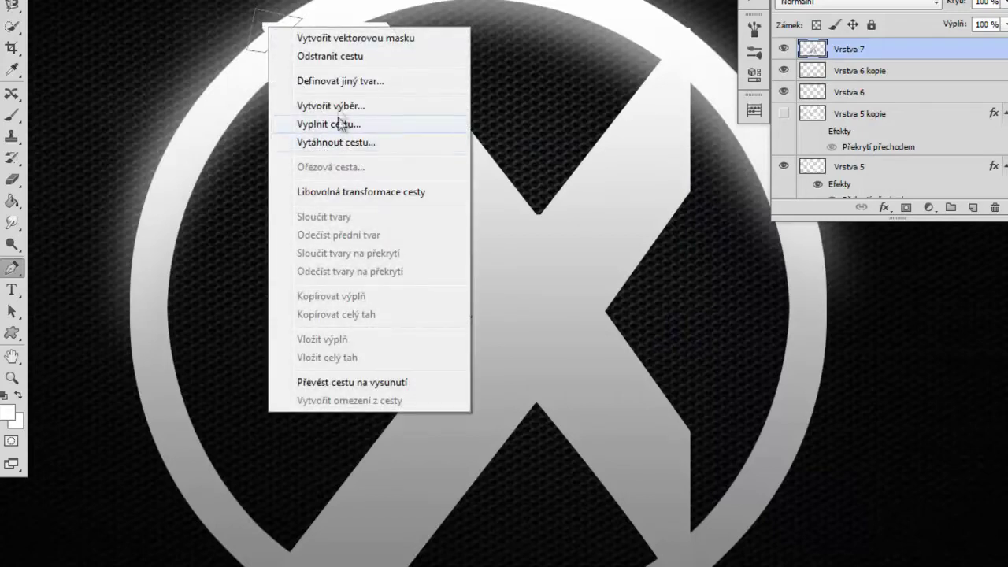
click(338, 107)
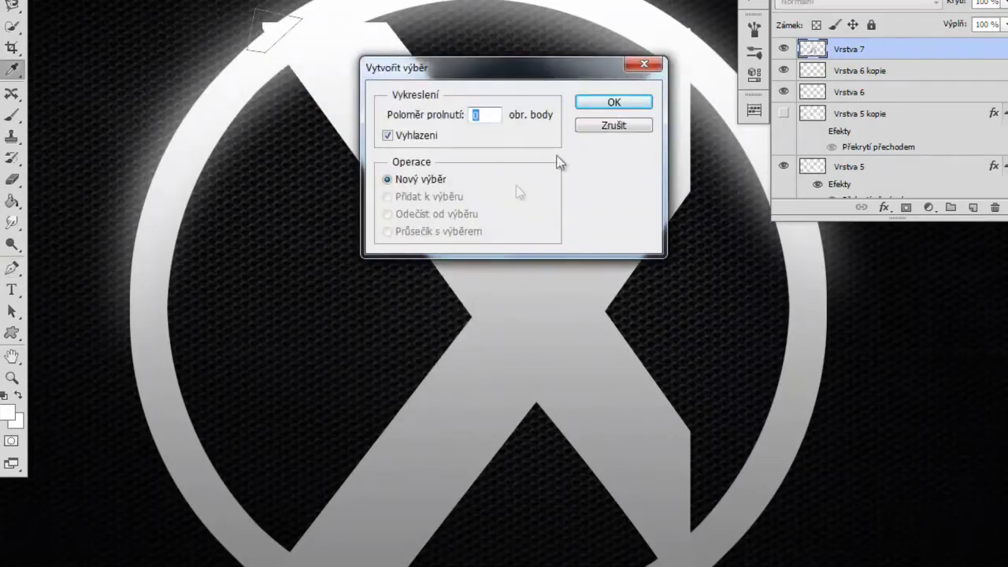
click(608, 103)
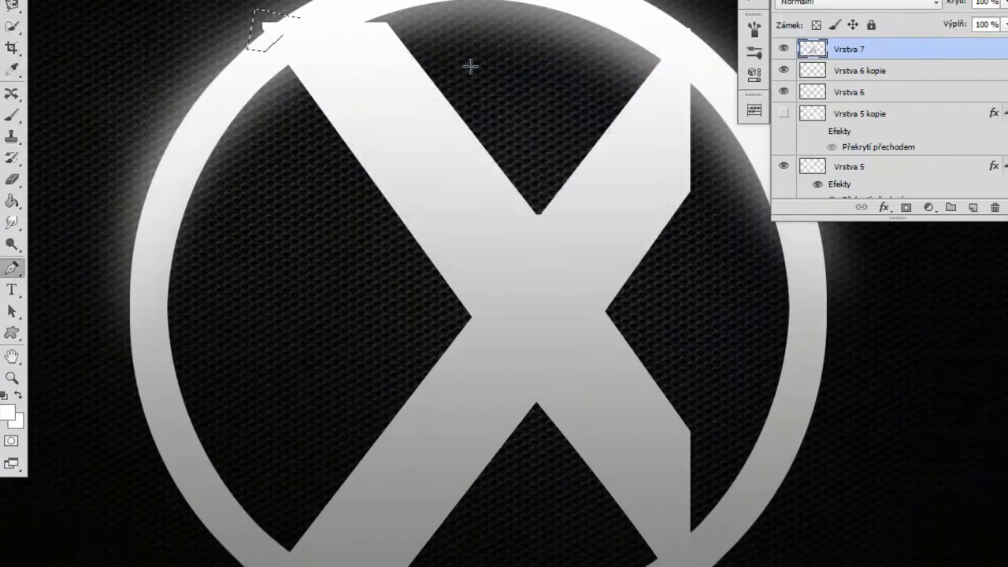
key(ctrl+d)
- Outline the top-right arm tip past the ring and turn it into a selection
drag(508, 3, 378, 3)
click(560, 46)
right_click(569, 41)
click(600, 110)
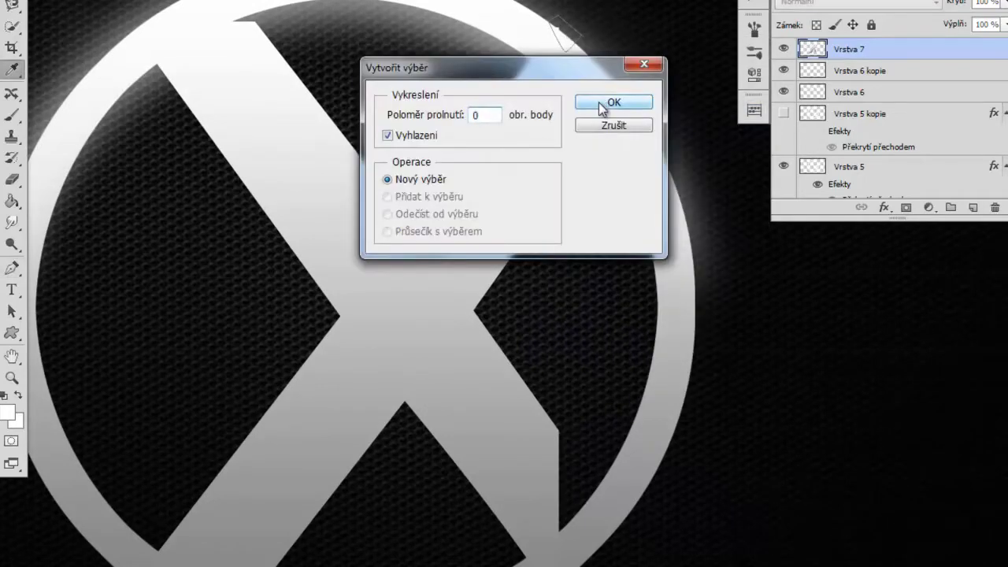
click(602, 104)
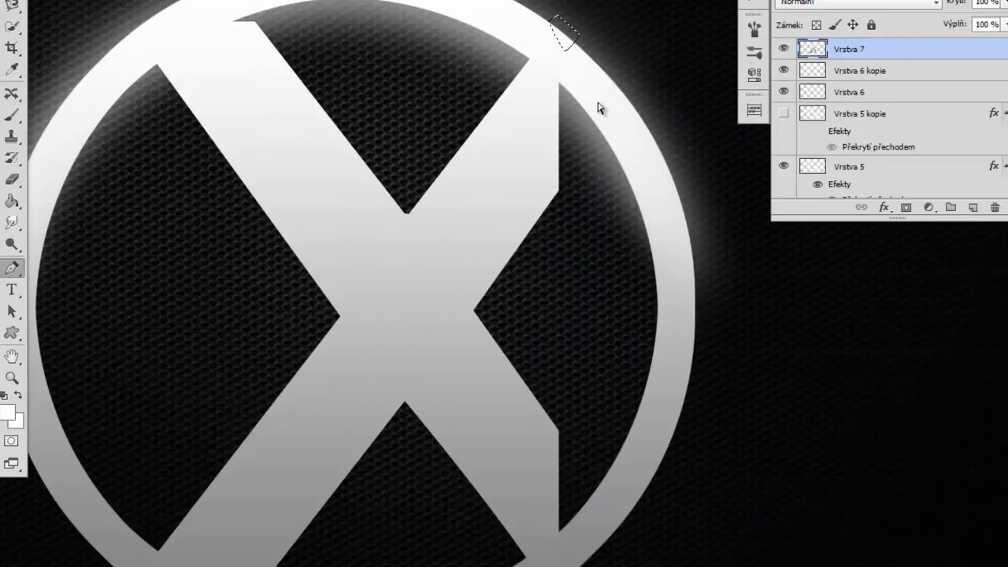
- Outline the bottom-right tip along the ring curve and turn it into a selection
drag(522, 238, 554, 105)
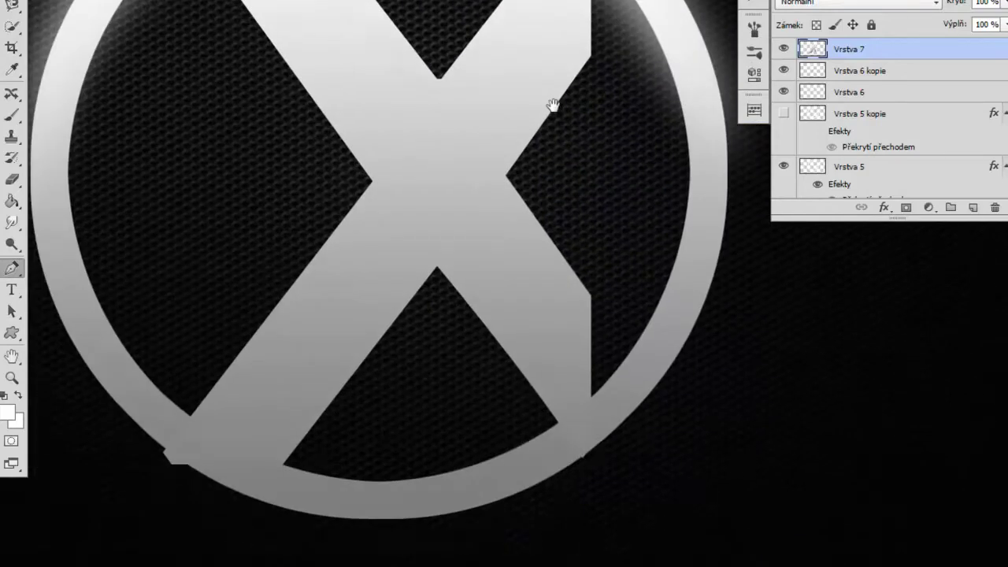
drag(587, 476, 572, 474)
click(571, 461)
right_click(578, 465)
click(635, 158)
click(630, 108)
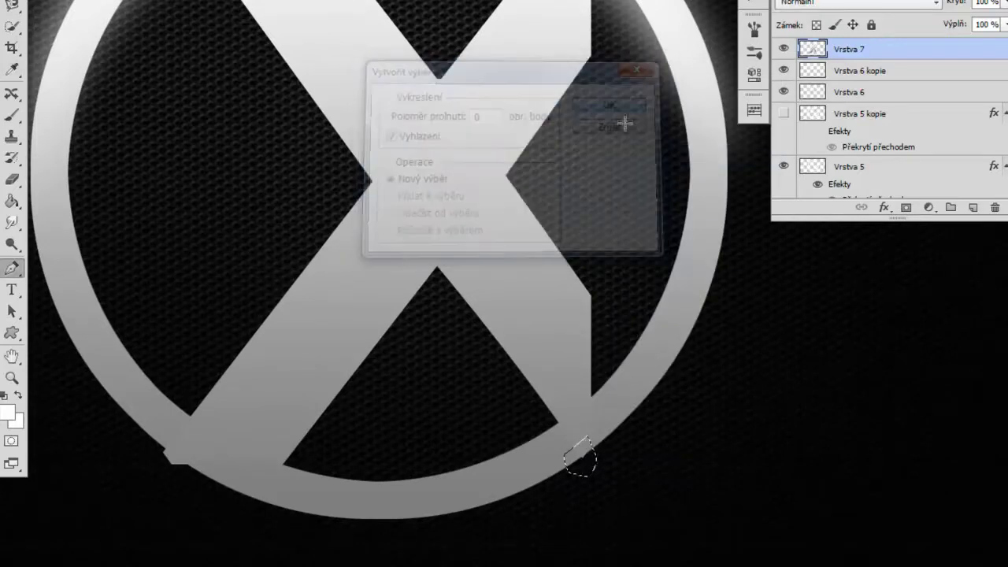
- Trim the bottom-left arm tip with a Pen-path selection and deselect
click(205, 482)
click(165, 479)
click(153, 451)
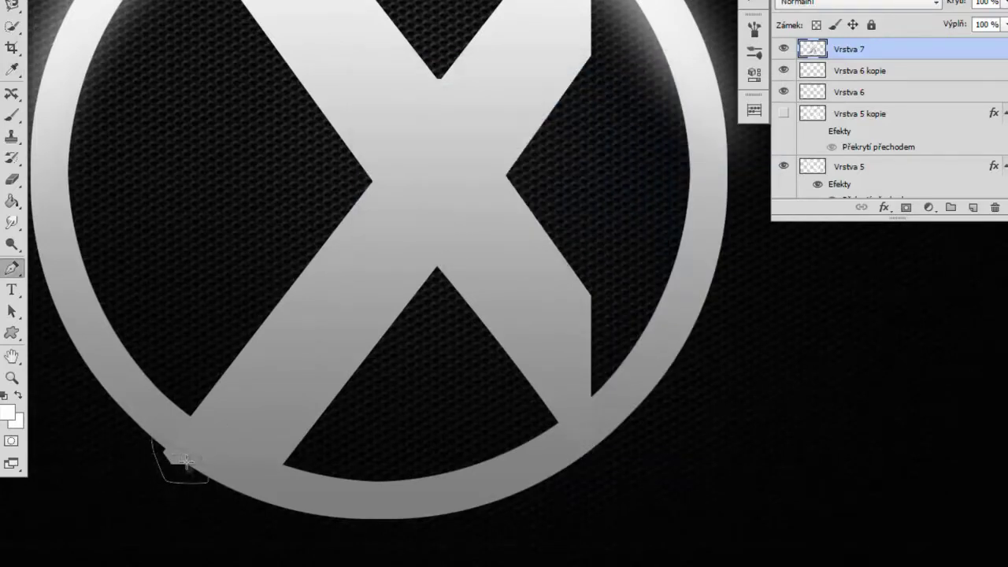
right_click(181, 466)
click(292, 153)
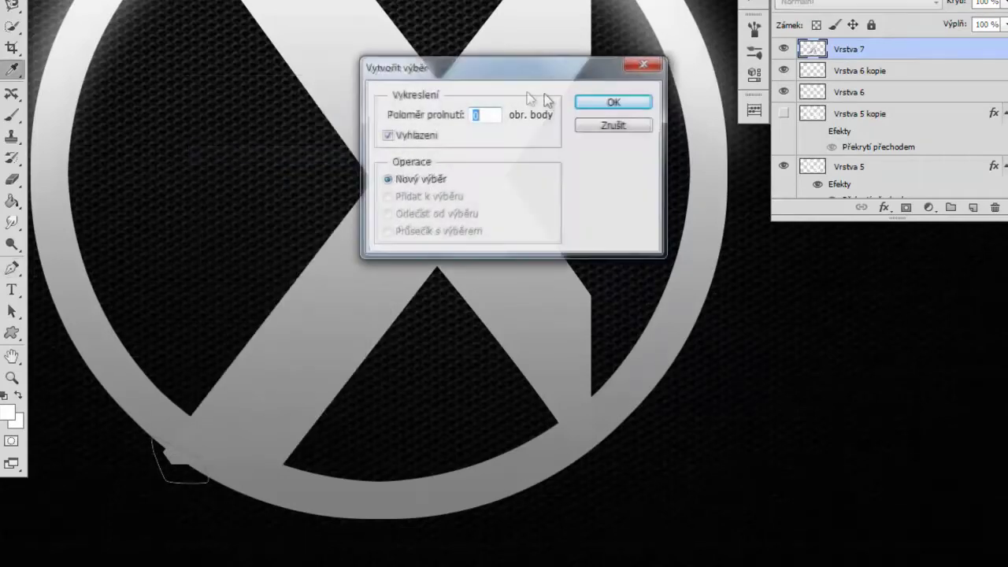
click(595, 115)
key(ctrl+d)
mouse_move(394, 158)
mouse_down()
mouse_move(423, 317)
mouse_move(423, 272)
mouse_move(442, 242)
mouse_up()
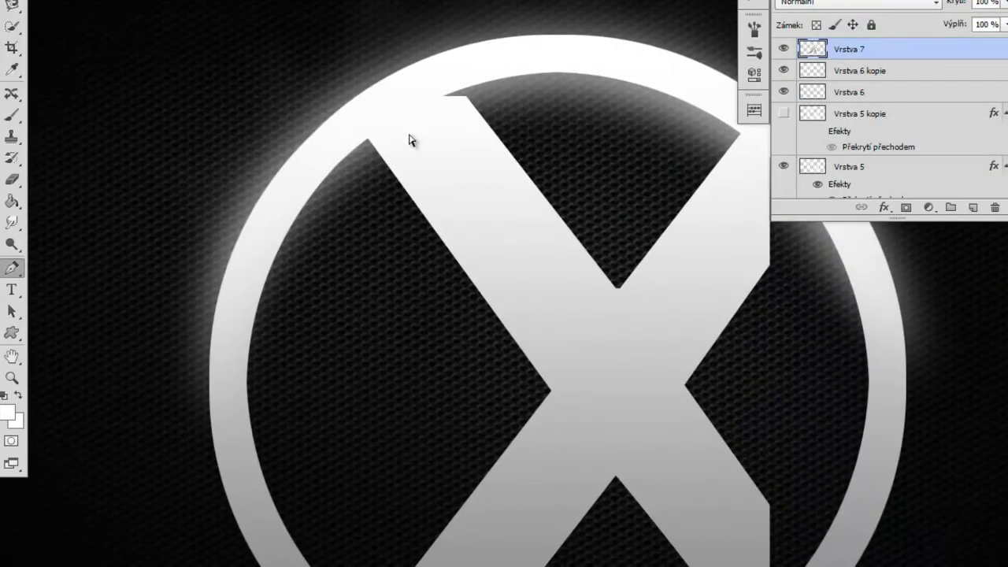
- Zoom in and select ring layer Vrstva 5, toggling its visibility to compare
scroll(410, 139, up, 2)
scroll(352, 97, up, 1)
scroll(371, 239, up, 2)
scroll(505, 400, up, 2)
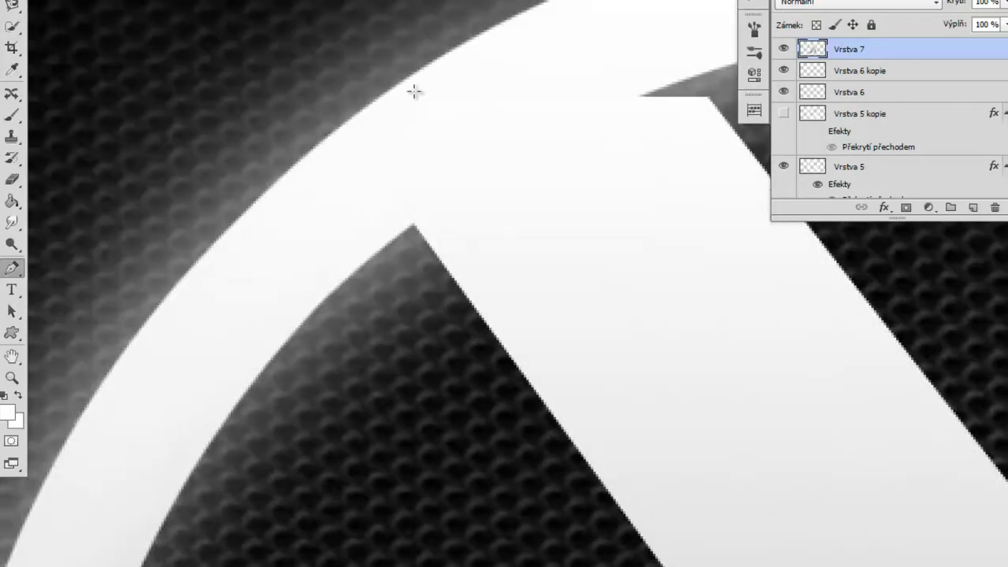
scroll(896, 102, down, 2)
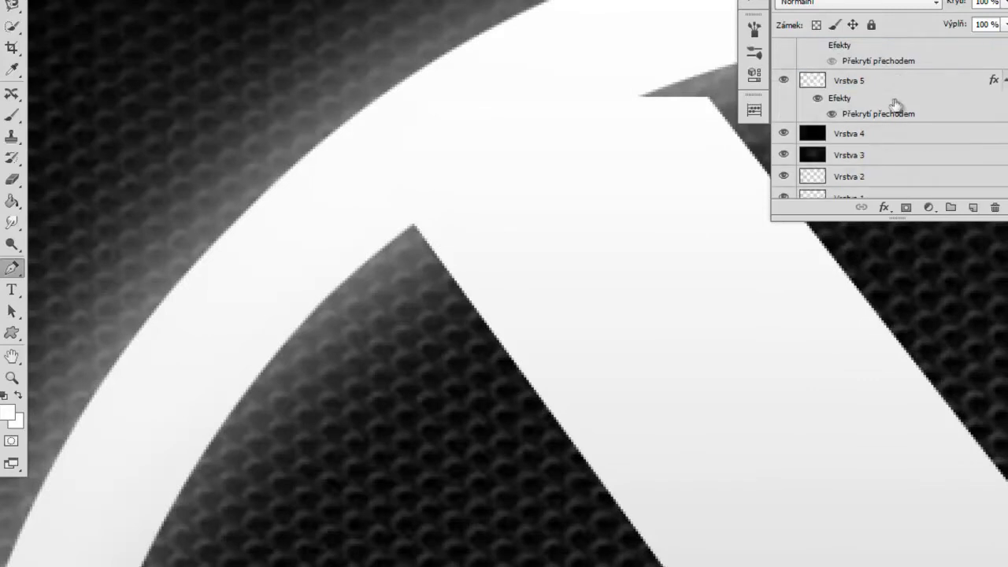
click(811, 80)
click(784, 81)
click(783, 82)
click(784, 81)
click(784, 81)
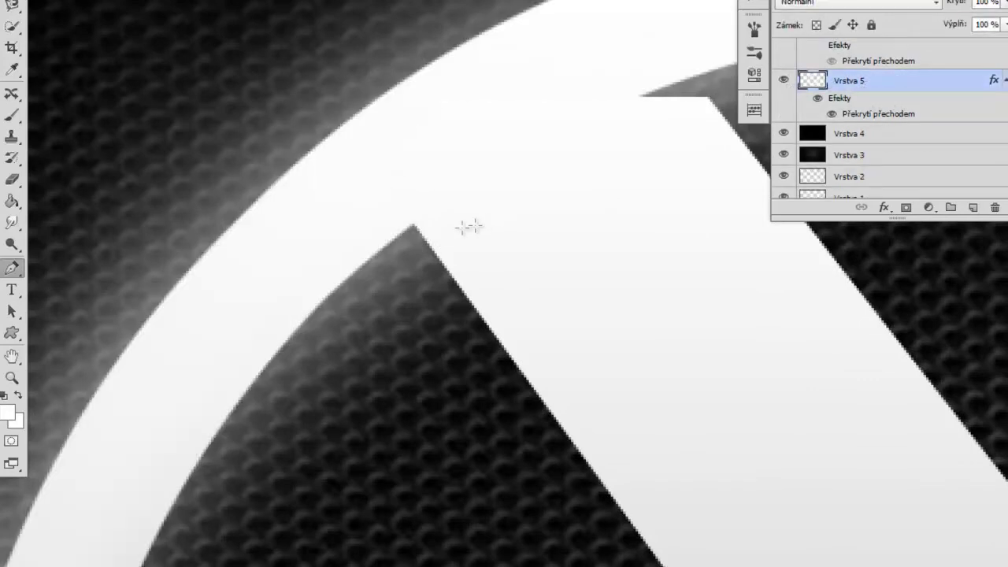
- Draw a thin closed Pen strip along the upper-left arm edge and choose Make Selection
click(337, 117)
drag(338, 119, 257, 195)
drag(258, 198, 346, 116)
drag(416, 230, 419, 237)
drag(342, 108, 334, 118)
click(386, 245)
click(419, 235)
right_click(372, 183)
click(450, 262)
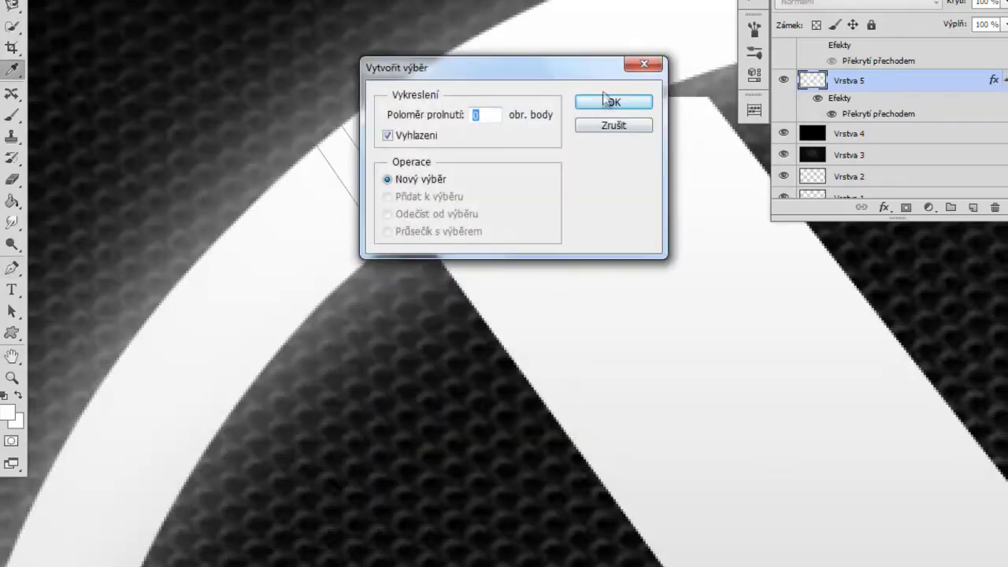
- Delete the first strip from the ring and deselect
click(608, 102)
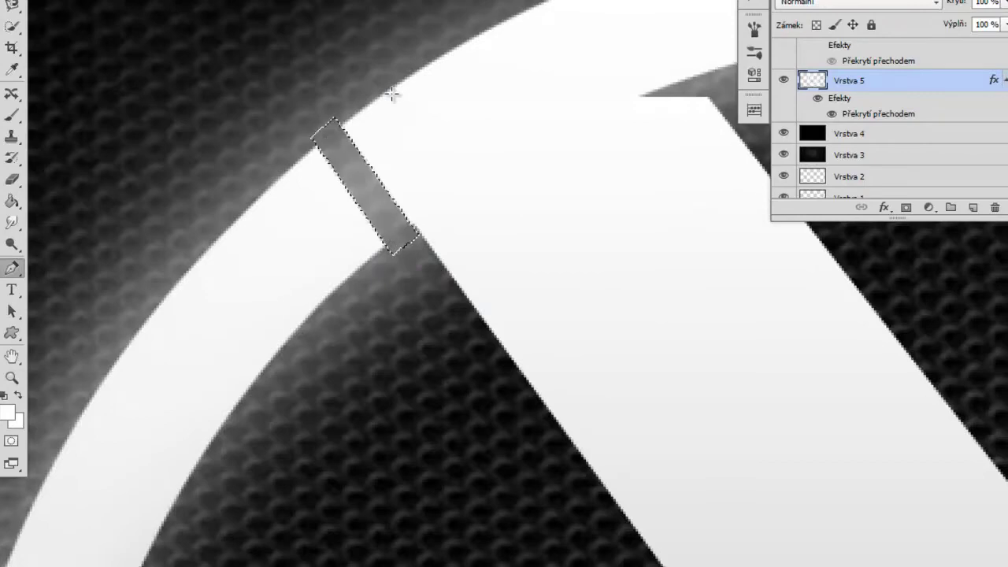
key(Delete)
key(ctrl+d)
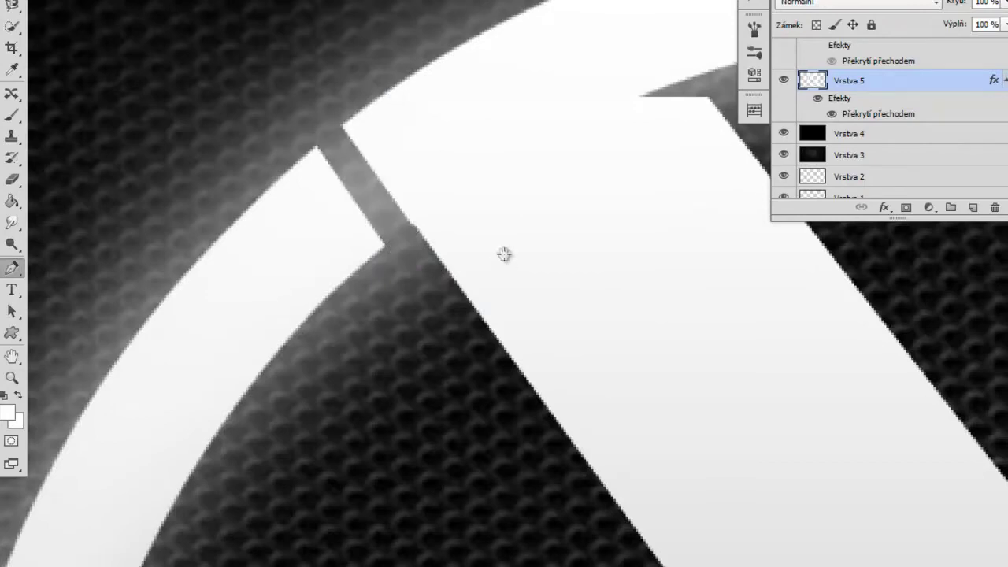
drag(505, 254, 540, 187)
drag(538, 289, 515, 322)
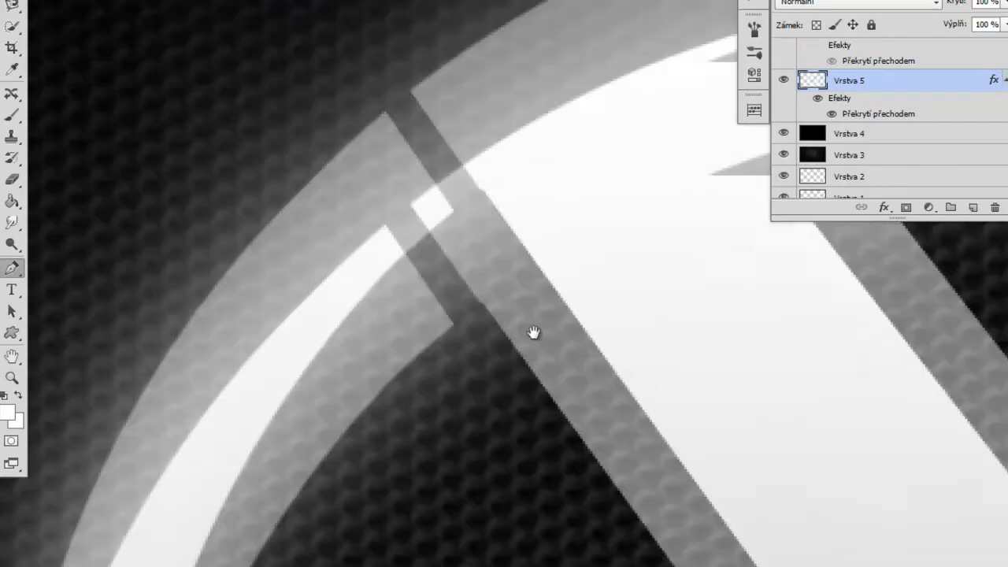
- Cut a second strip along the arm's other edge
click(407, 198)
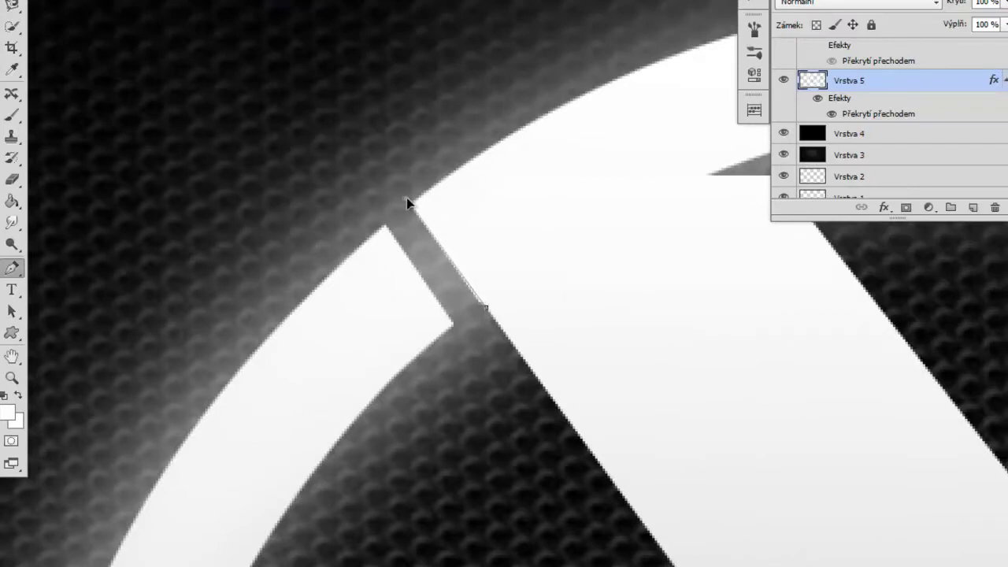
click(406, 202)
right_click(487, 313)
click(513, 7)
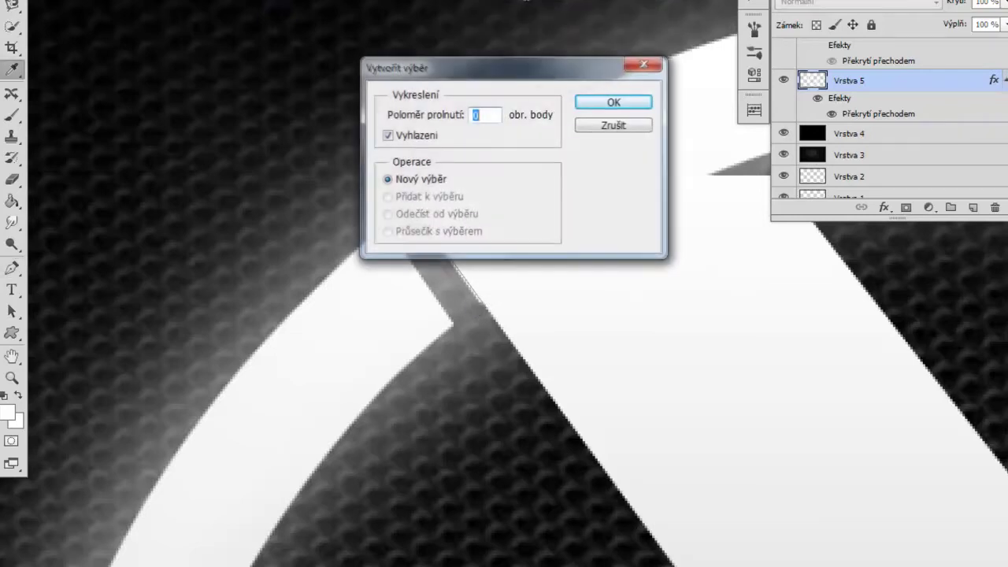
click(593, 105)
key(ctrl+d)
- Outline and select another strip extending up along the arm
drag(463, 272, 486, 150)
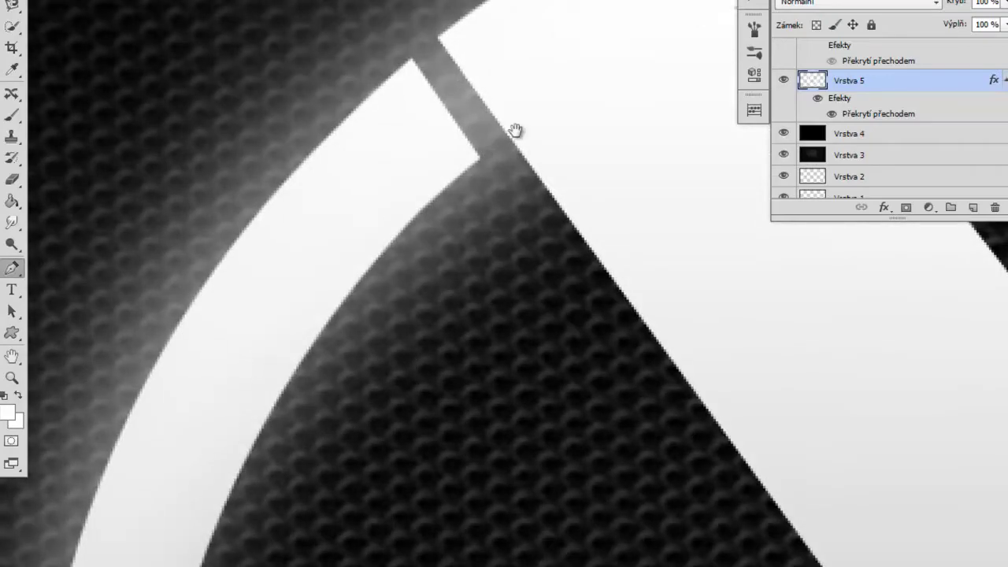
click(403, 59)
click(409, 58)
right_click(461, 130)
click(524, 236)
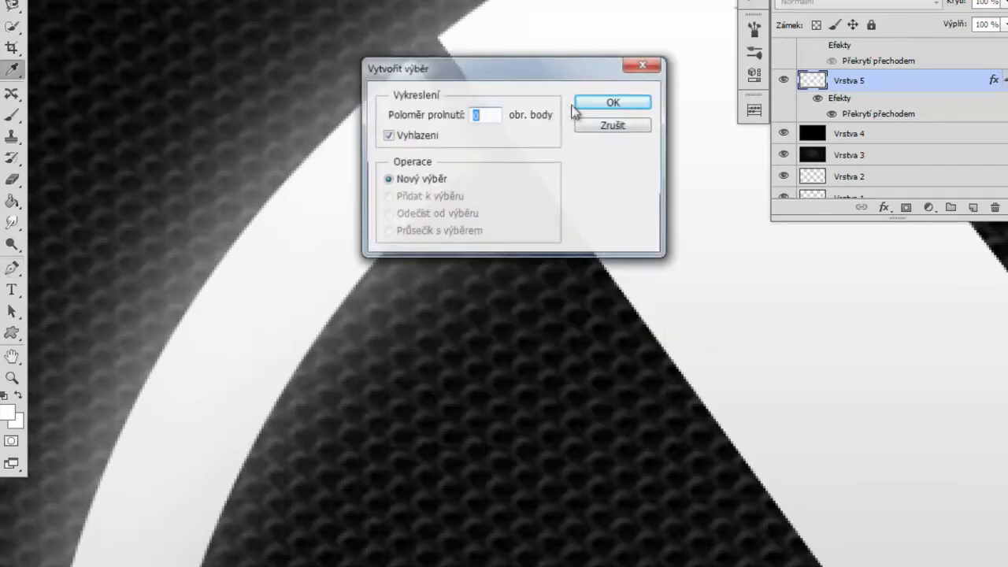
click(583, 104)
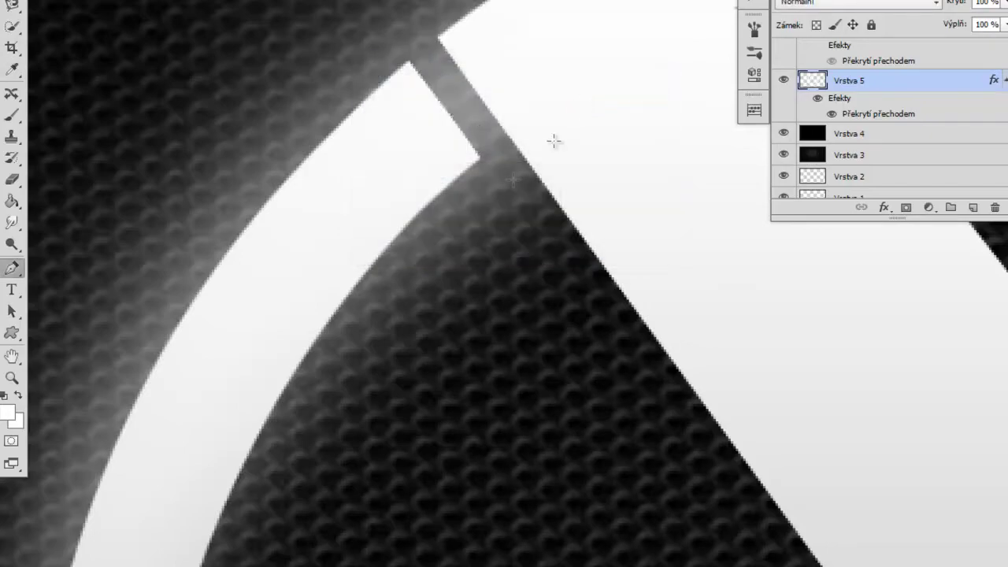
mouse_move(496, 244)
mouse_down()
mouse_move(491, 69)
mouse_move(518, 187)
mouse_move(478, 63)
mouse_up()
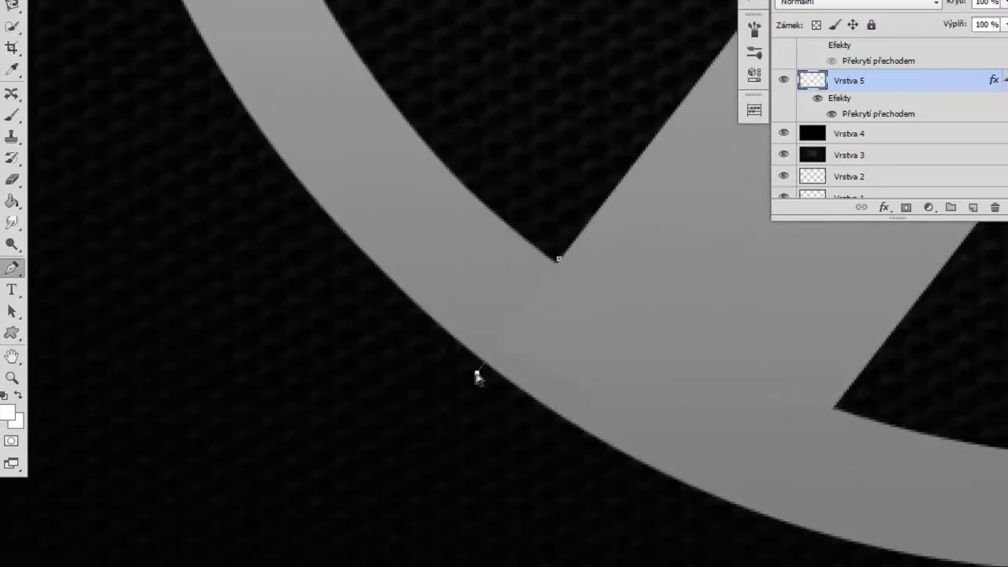
- Cut a thin strip gap through the lower ring
click(546, 247)
click(558, 259)
right_click(490, 345)
click(546, 35)
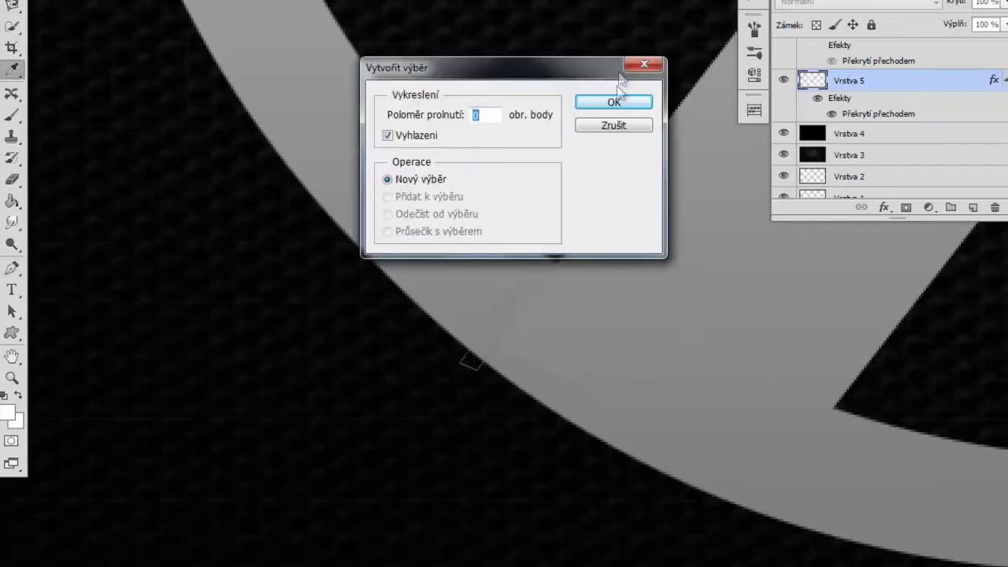
click(616, 108)
key(Delete)
key(ctrl+d)
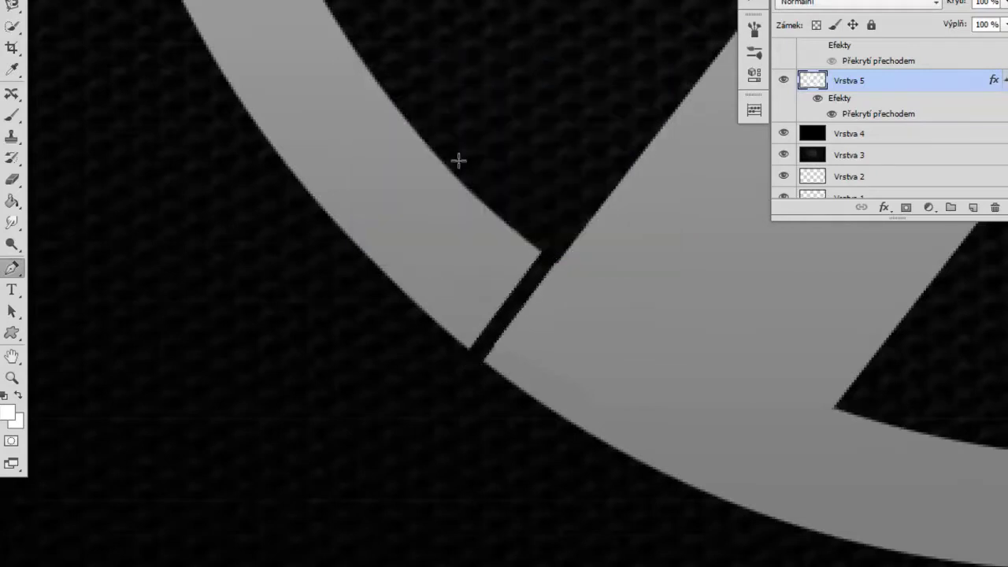
- Delete a thin strip at the ring and lower-left arm joint, then view the whole logo
drag(645, 253, 333, 216)
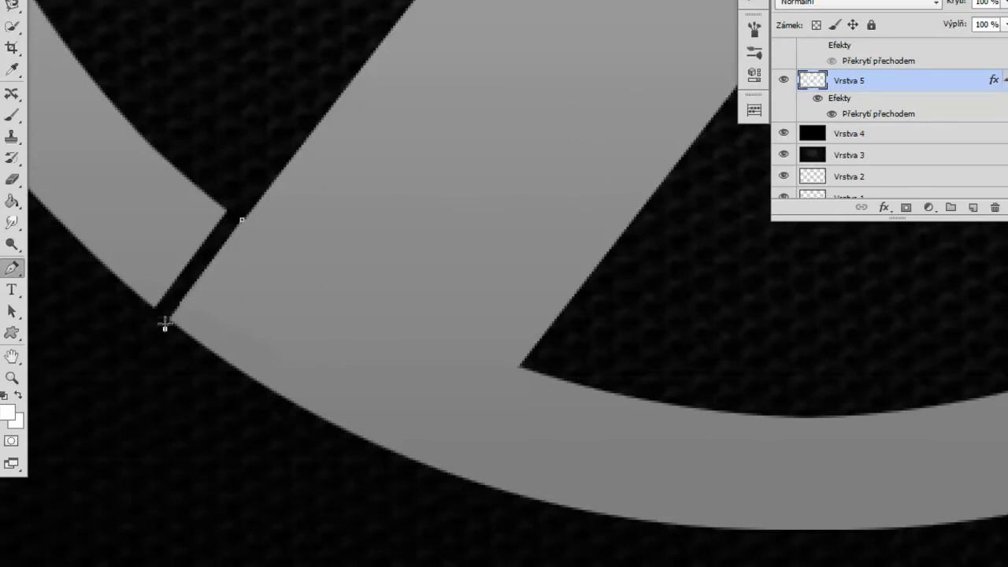
click(192, 271)
click(237, 202)
click(242, 219)
right_click(228, 235)
click(304, 312)
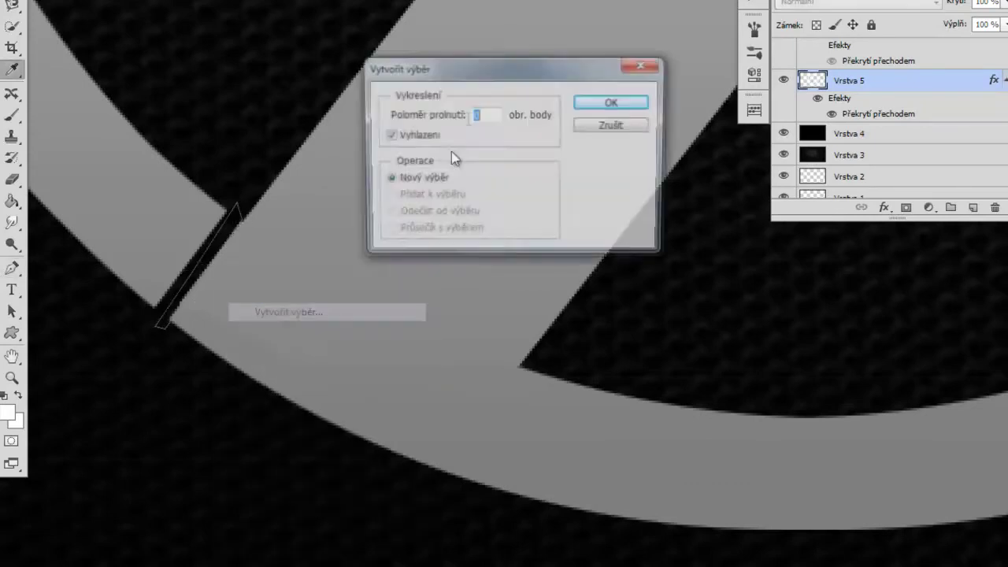
click(577, 107)
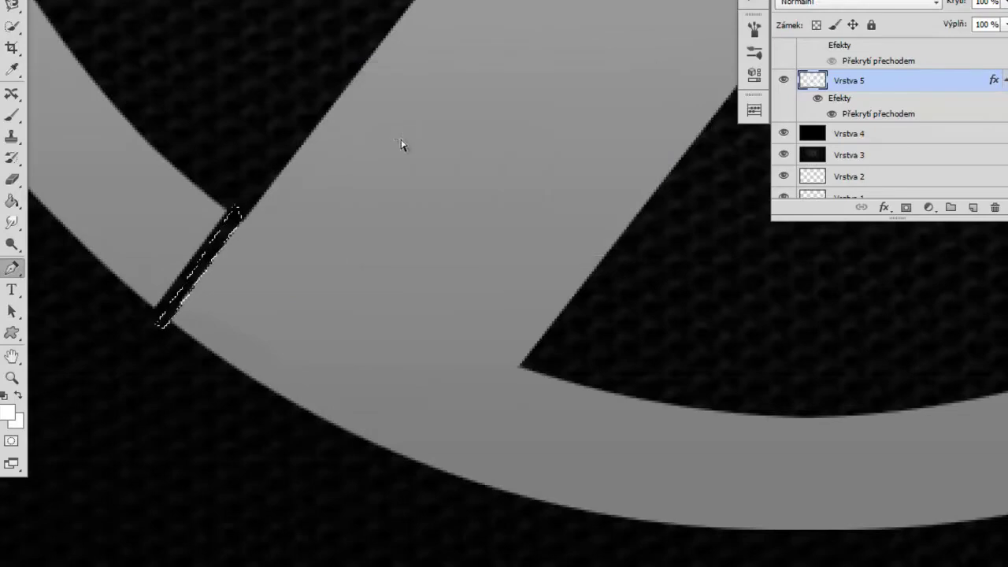
key(Delete)
mouse_move(410, 184)
mouse_down()
mouse_move(81, 192)
mouse_move(619, 254)
mouse_move(303, 267)
mouse_move(646, 353)
mouse_up()
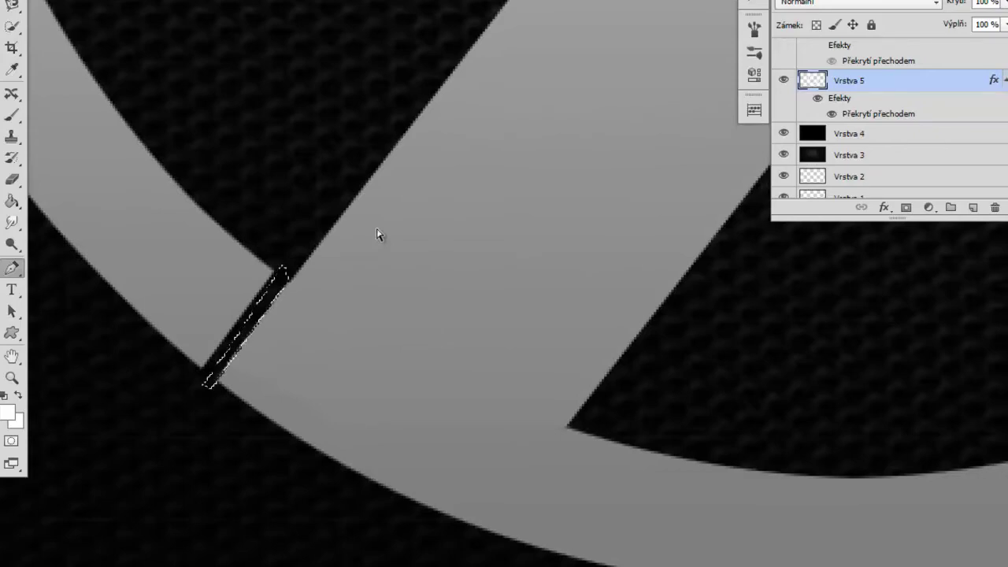
key(ctrl+minus)
key(ctrl+minus)
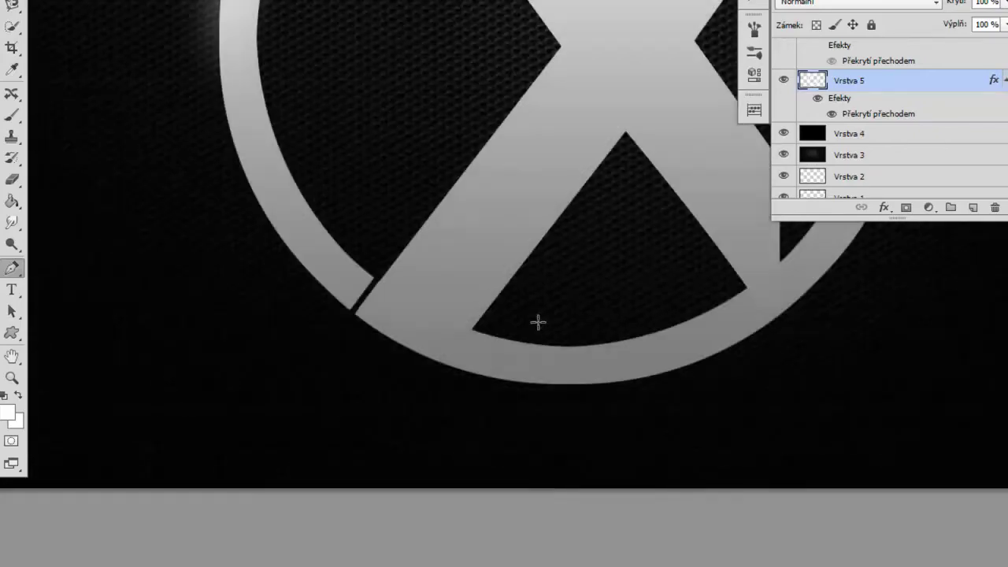
- Cut a thin Pen-drawn sliver off the ring/X joint to straighten the dark gap
drag(467, 243, 518, 428)
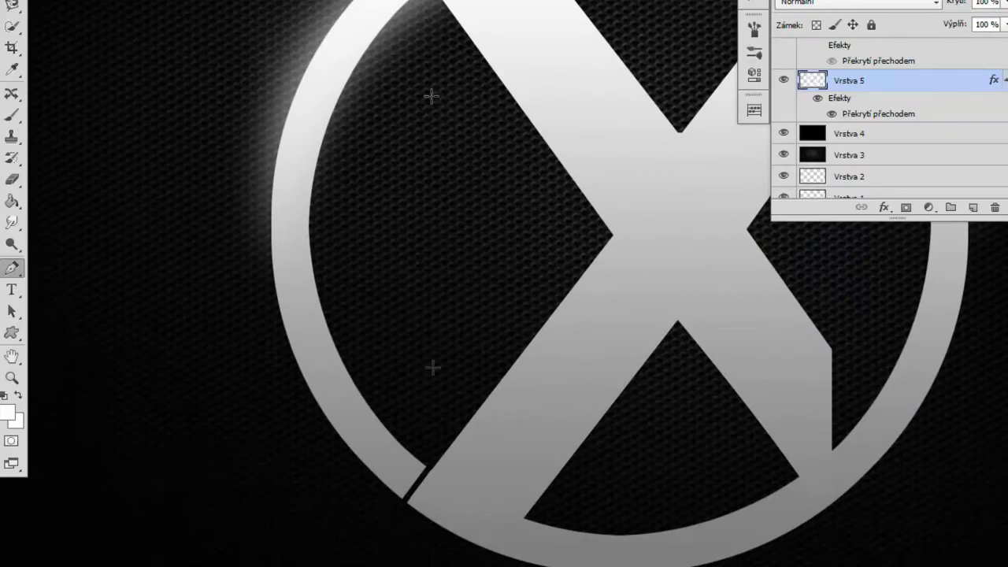
scroll(428, 487, up, 3)
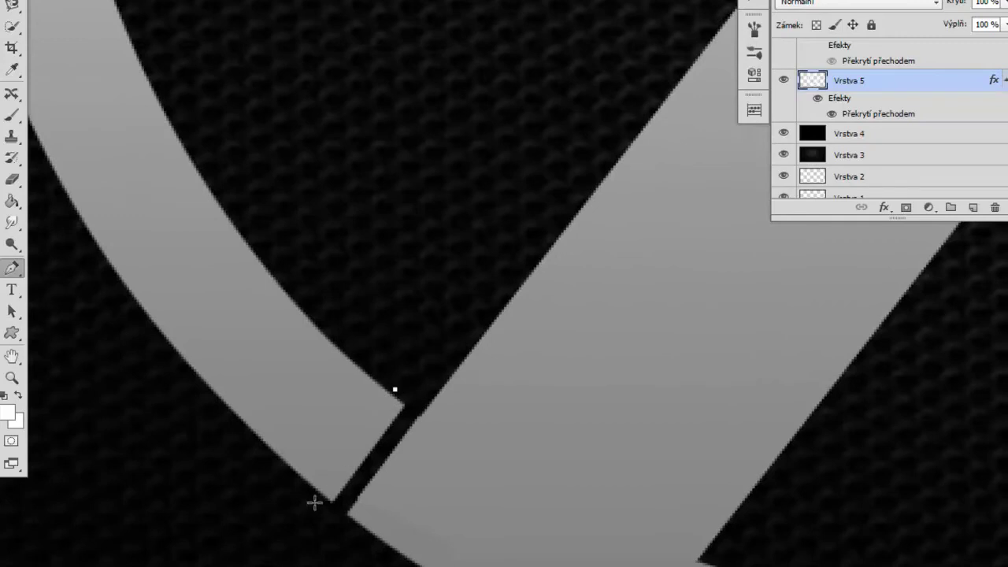
click(411, 405)
click(404, 392)
right_click(359, 457)
click(456, 148)
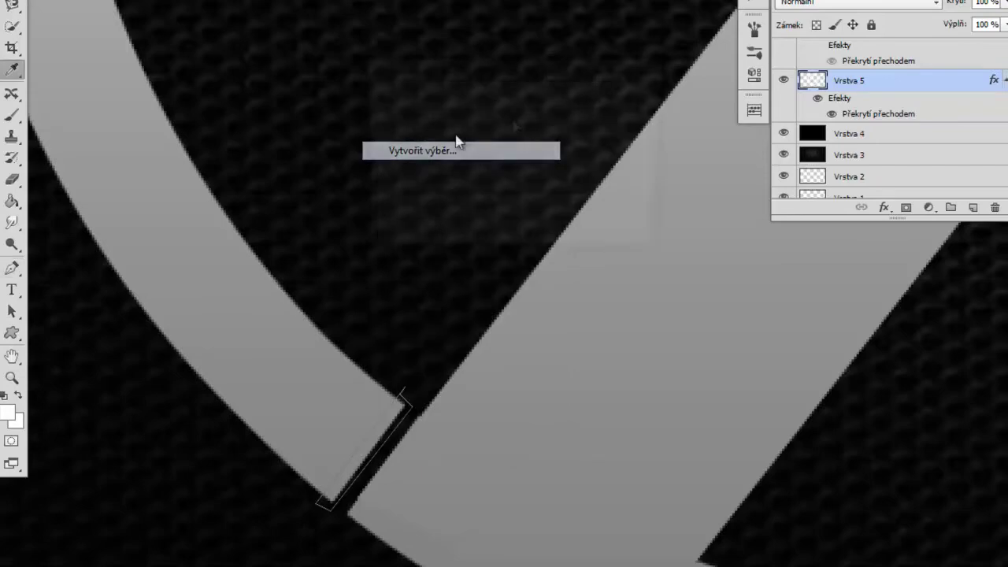
click(614, 102)
key(Delete)
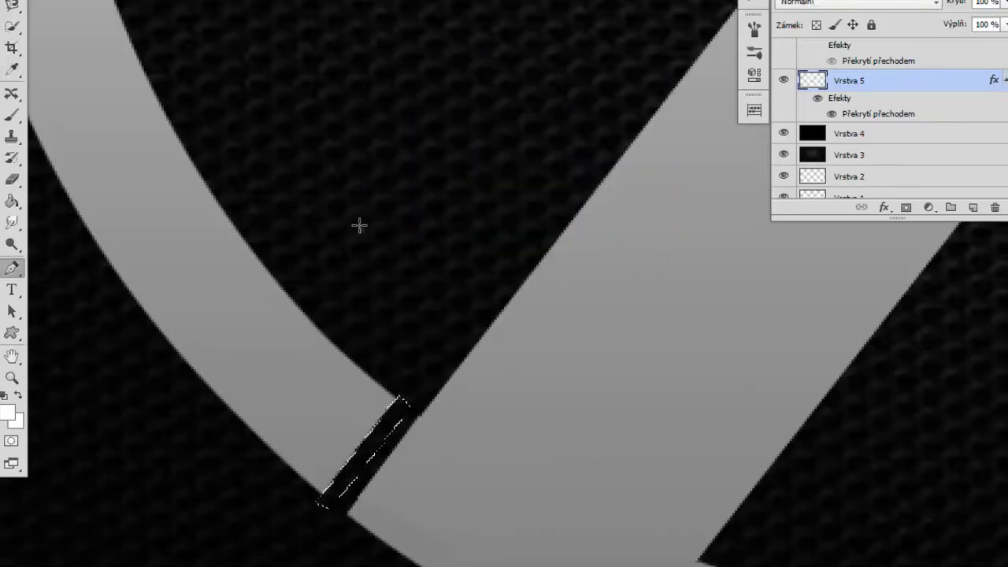
key(ctrl+minus)
key(ctrl+minus)
key(ctrl+minus)
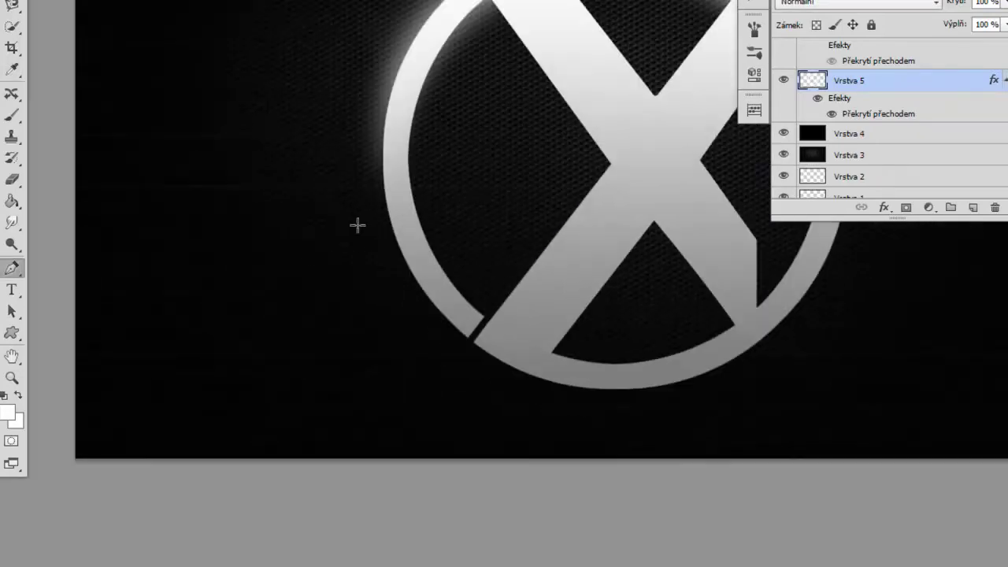
- Cut a second sliver from the gap between the ring and the X's lower-left arm, then deselect
scroll(357, 225, down, 1)
scroll(440, 268, up, 1)
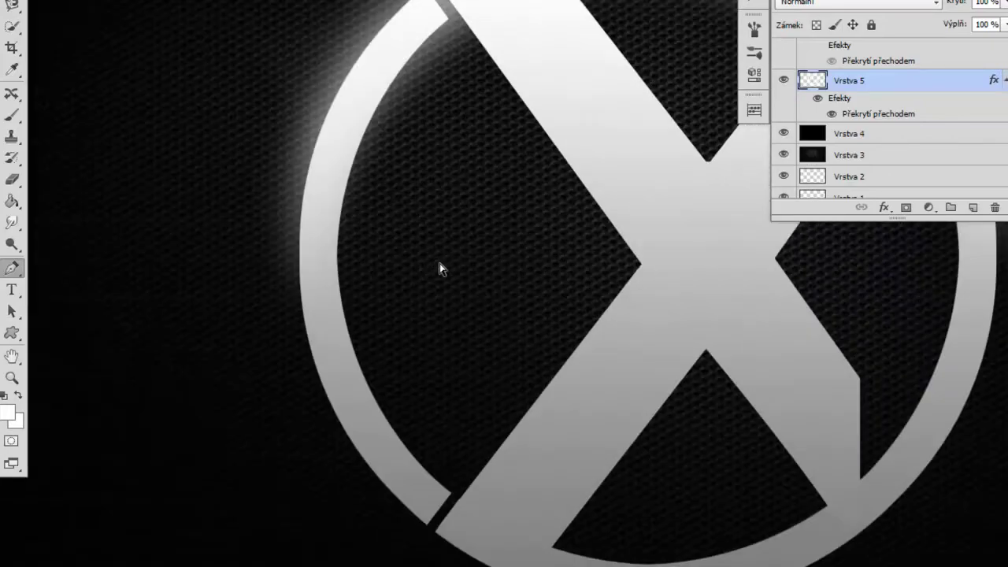
scroll(439, 263, up, 2)
scroll(440, 268, up, 2)
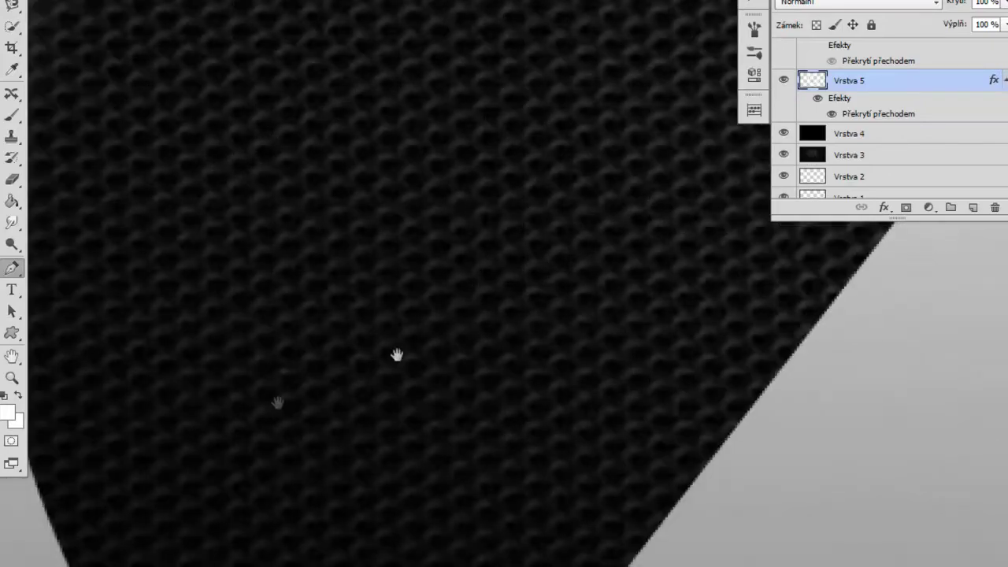
drag(396, 354, 418, 201)
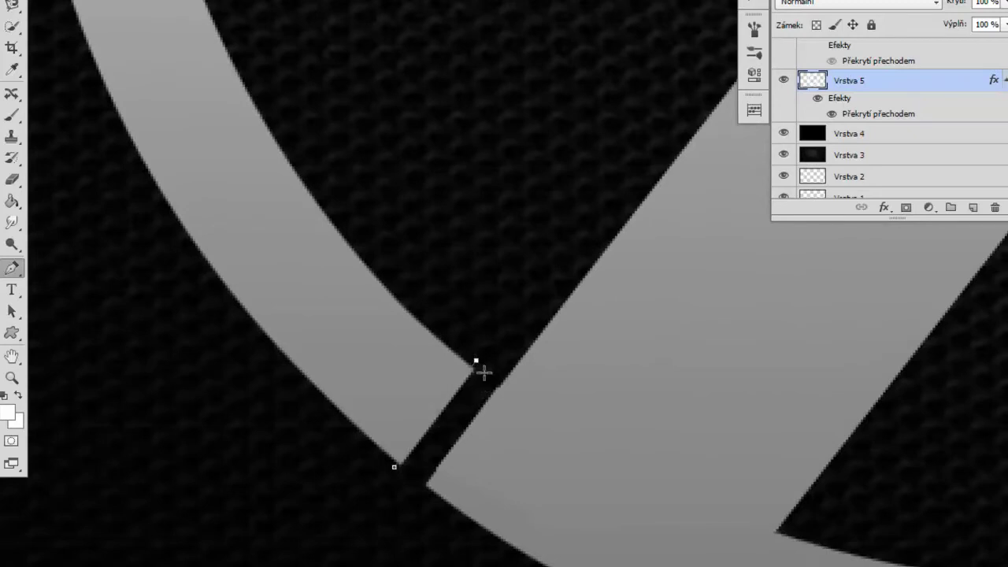
click(425, 459)
click(394, 466)
right_click(415, 454)
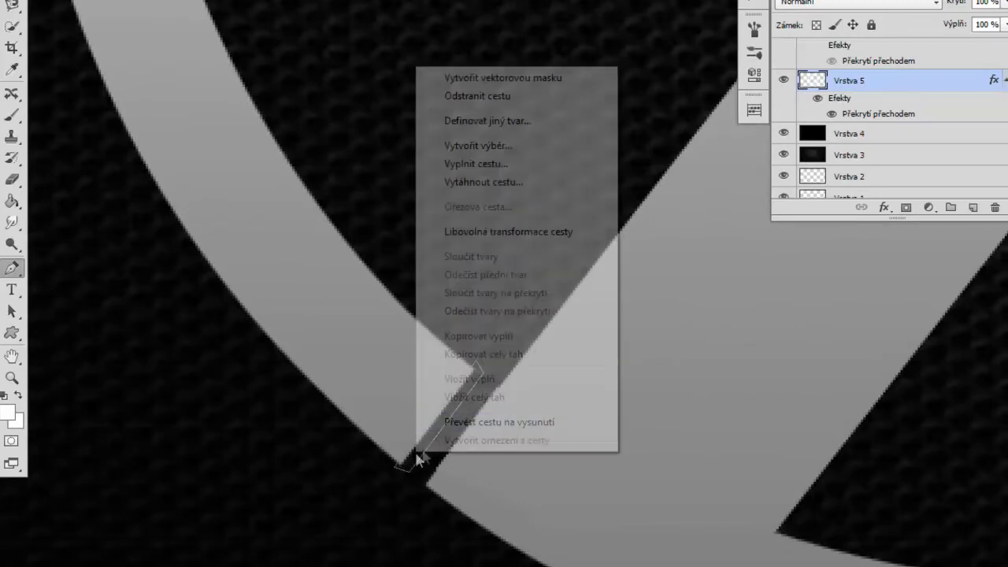
click(480, 149)
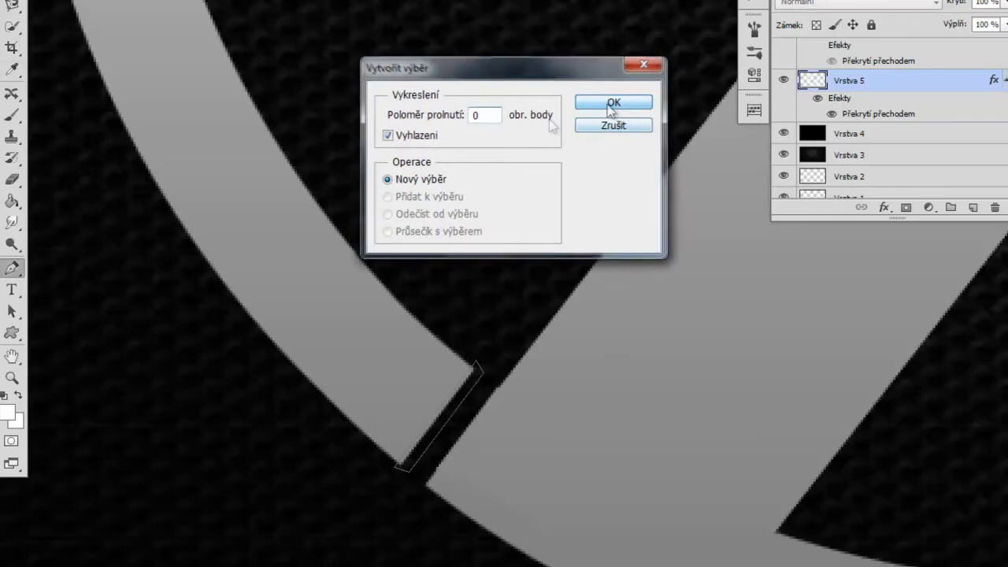
click(610, 104)
key(Delete)
key(ctrl+d)
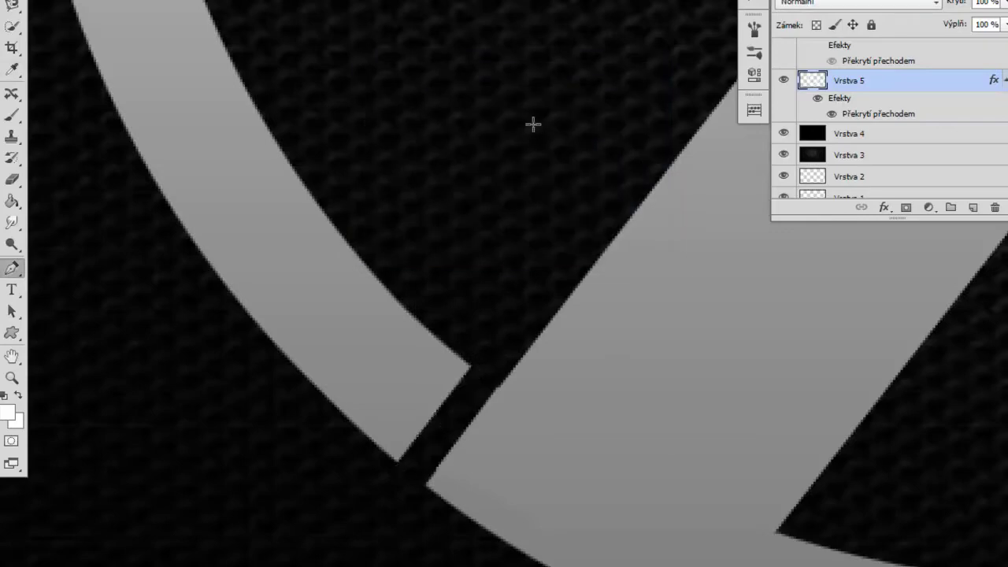
key(ctrl+minus)
key(ctrl+minus)
key(ctrl+minus)
drag(533, 124, 442, 256)
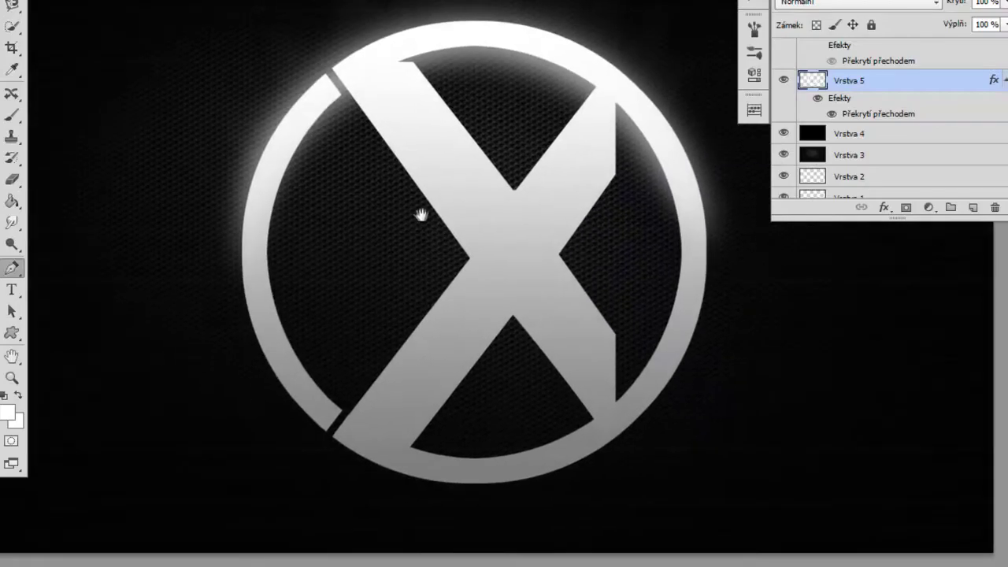
drag(443, 256, 467, 224)
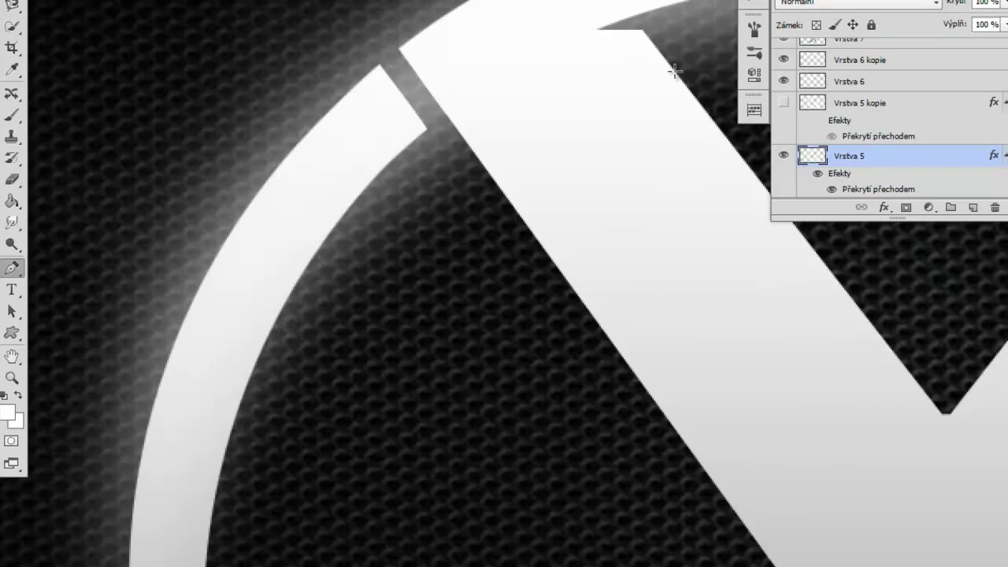
scroll(875, 154, down, 2)
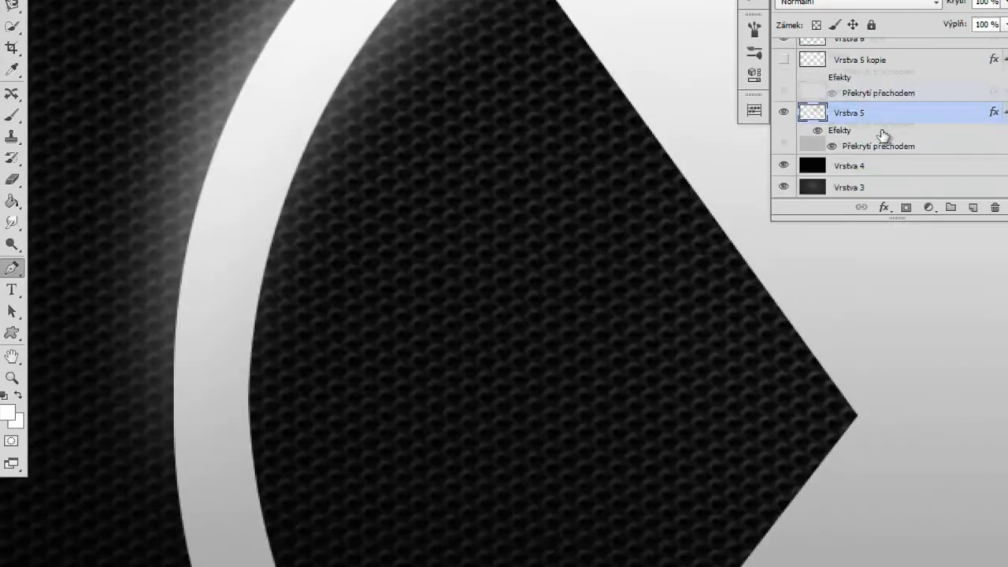
scroll(879, 135, down, 2)
click(870, 126)
click(974, 207)
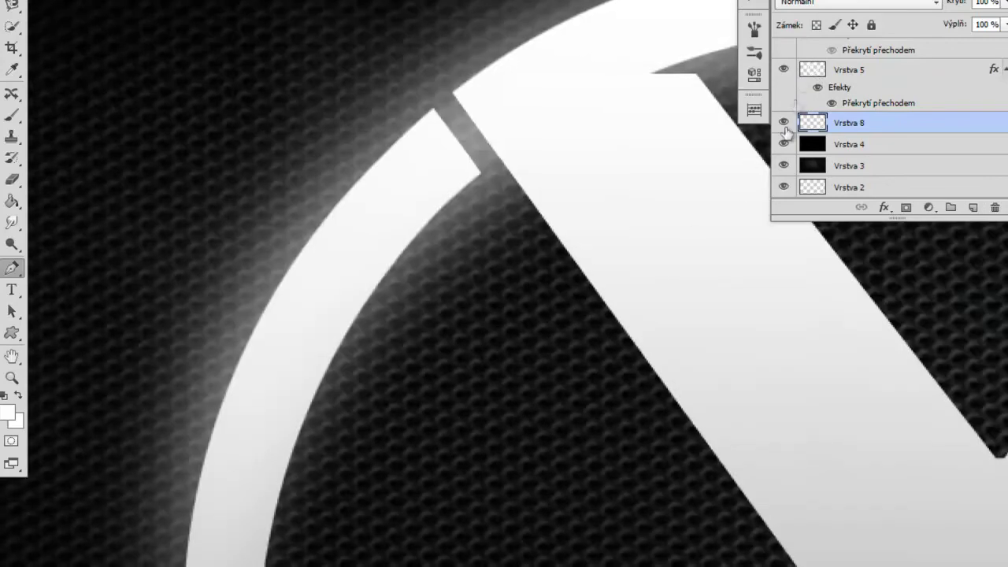
- Toggle Vrstva 5's visibility off and on to check it, and bring the X's upper-left arm into view
click(784, 70)
click(784, 71)
scroll(473, 117, up, 1)
scroll(462, 94, up, 1)
drag(462, 94, 461, 117)
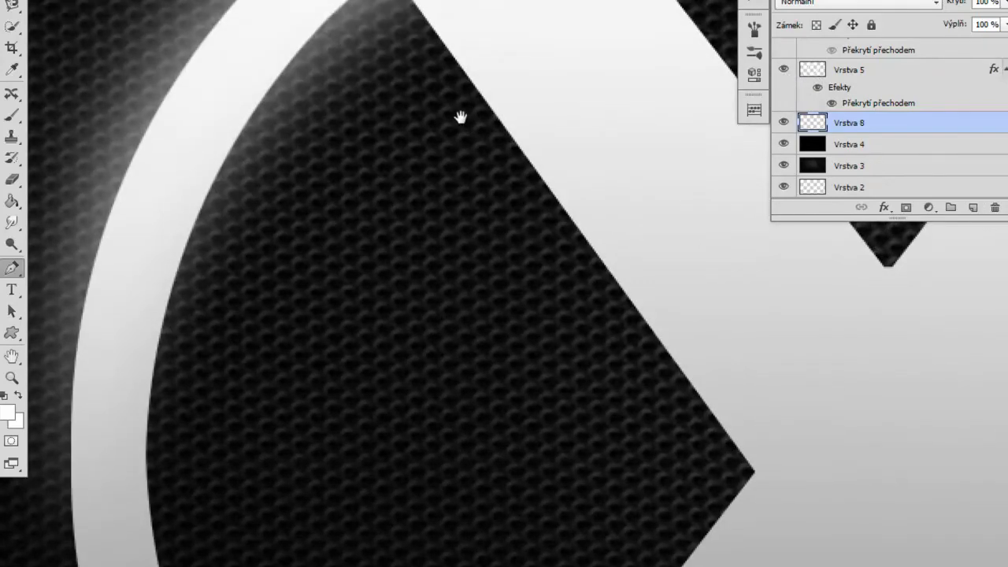
drag(396, 20, 392, 45)
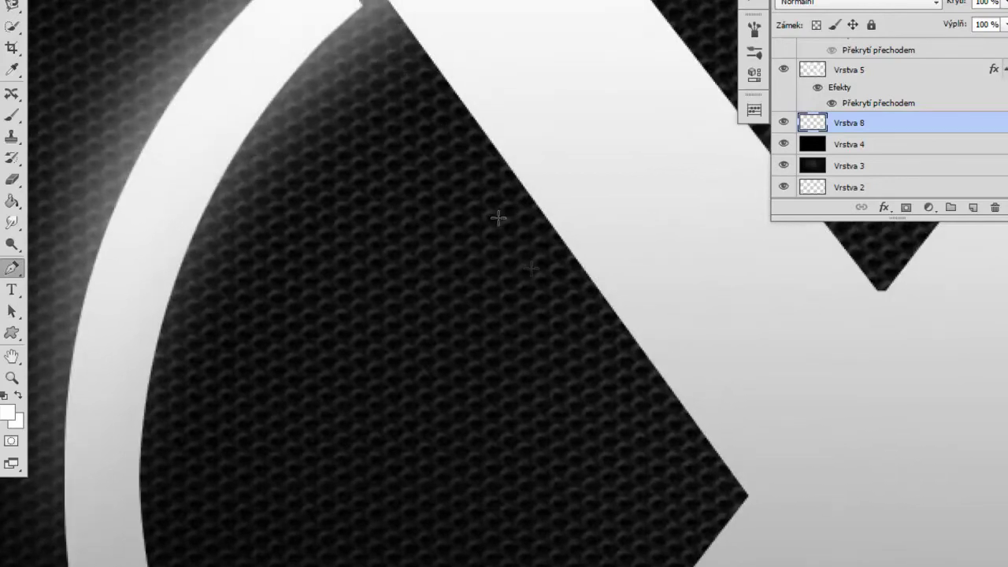
- Pen-outline a closed multi-corner strip along the edge of the X's upper-left arm
click(724, 502)
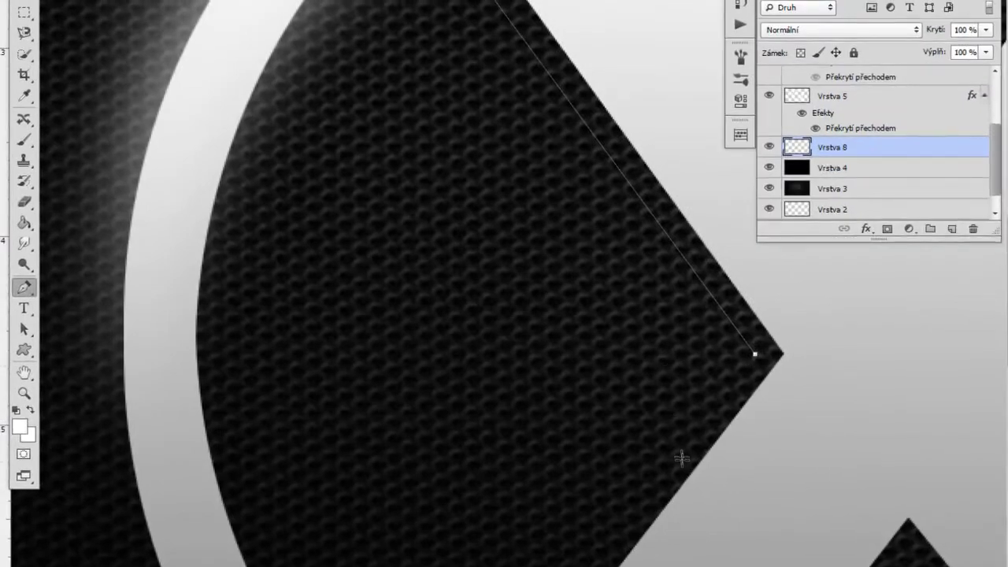
click(682, 474)
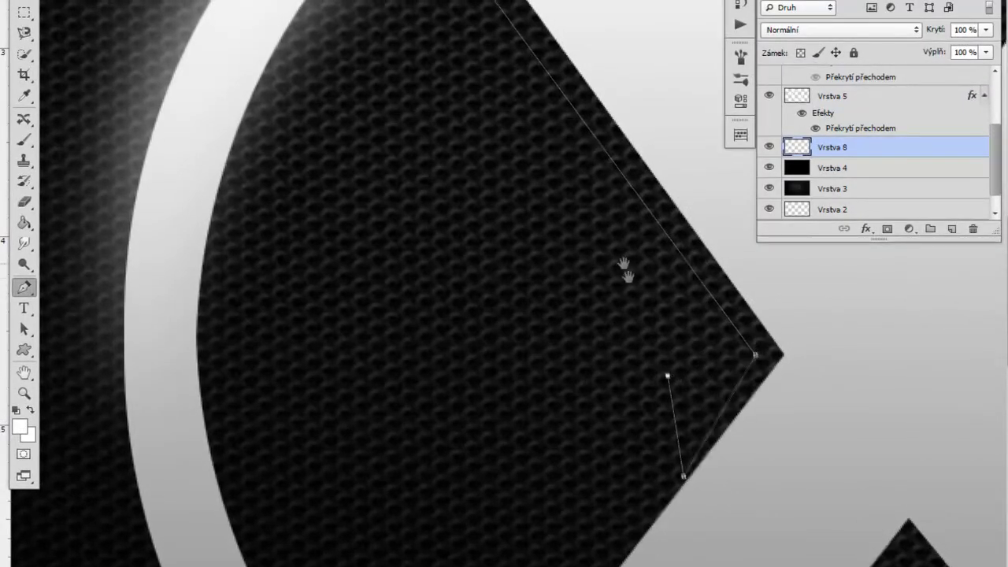
drag(623, 263, 637, 303)
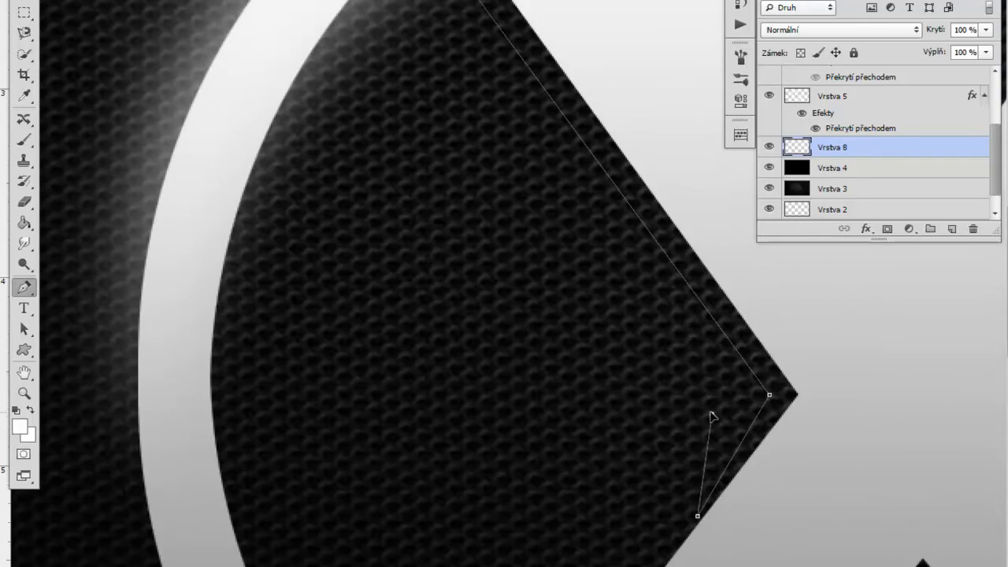
click(714, 416)
drag(578, 313, 522, 331)
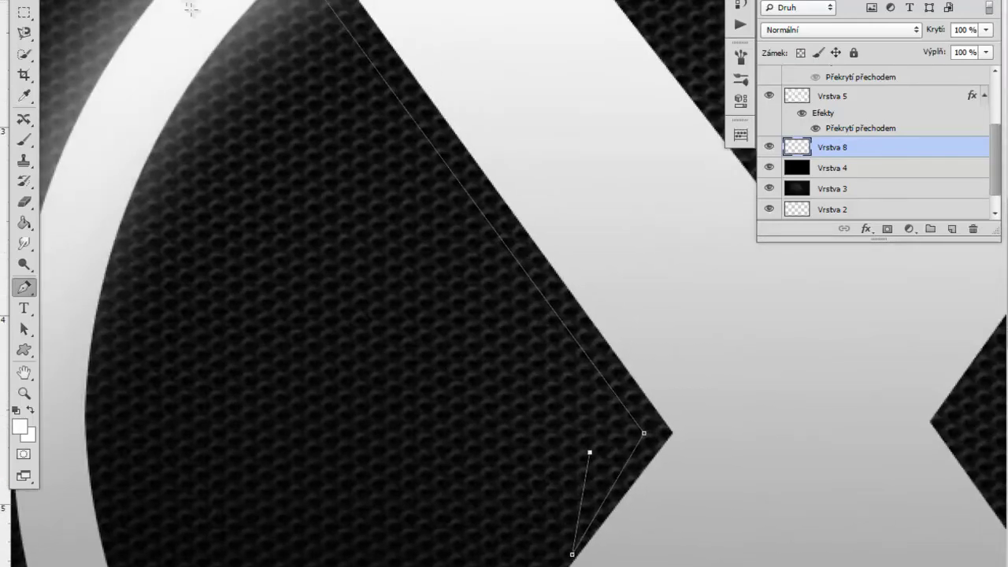
click(182, 66)
drag(364, 38, 427, 229)
click(315, 91)
drag(596, 198, 515, 98)
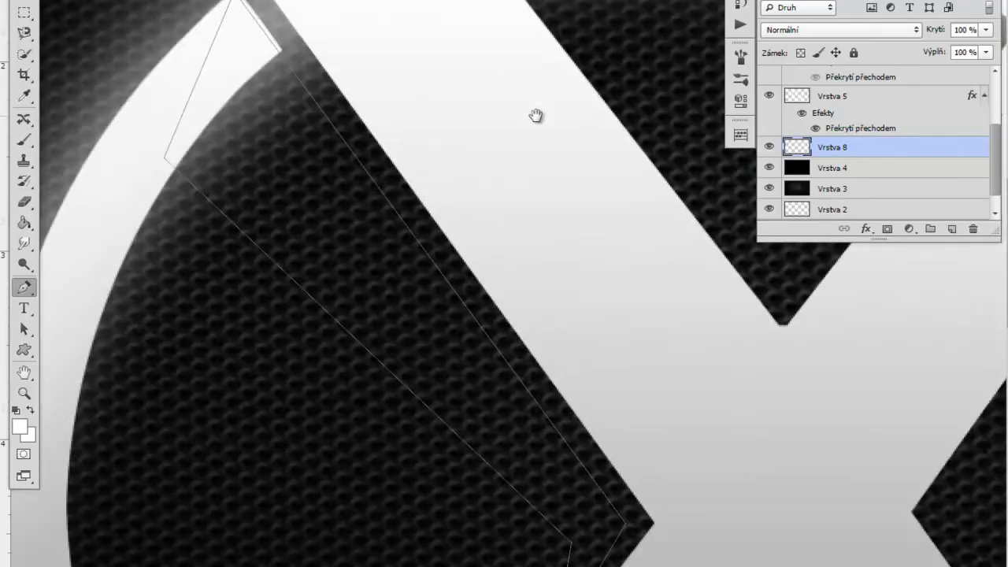
- Turn the strip path into a selection, fill it white with the Paint Bucket, and deselect
right_click(323, 177)
click(412, 255)
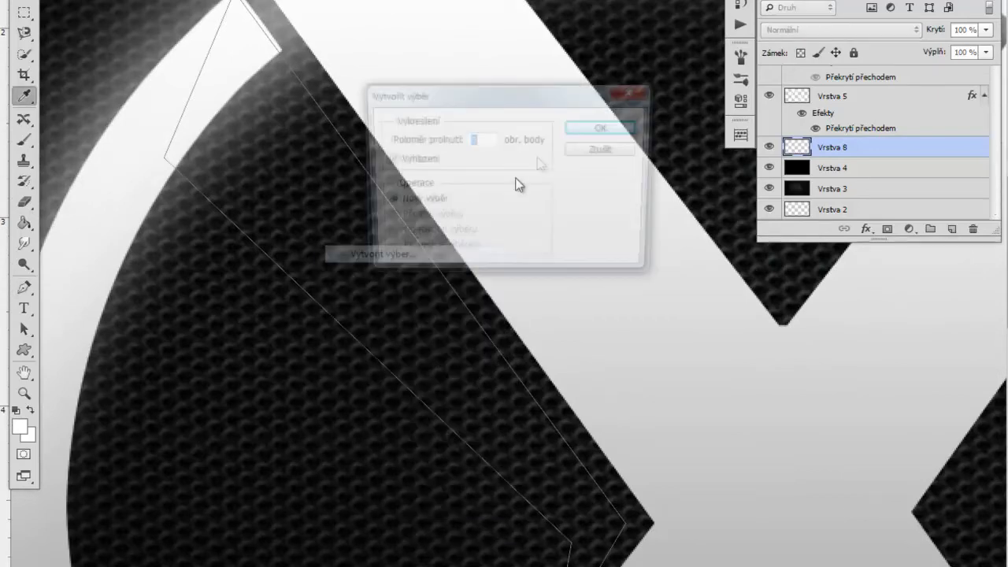
click(592, 128)
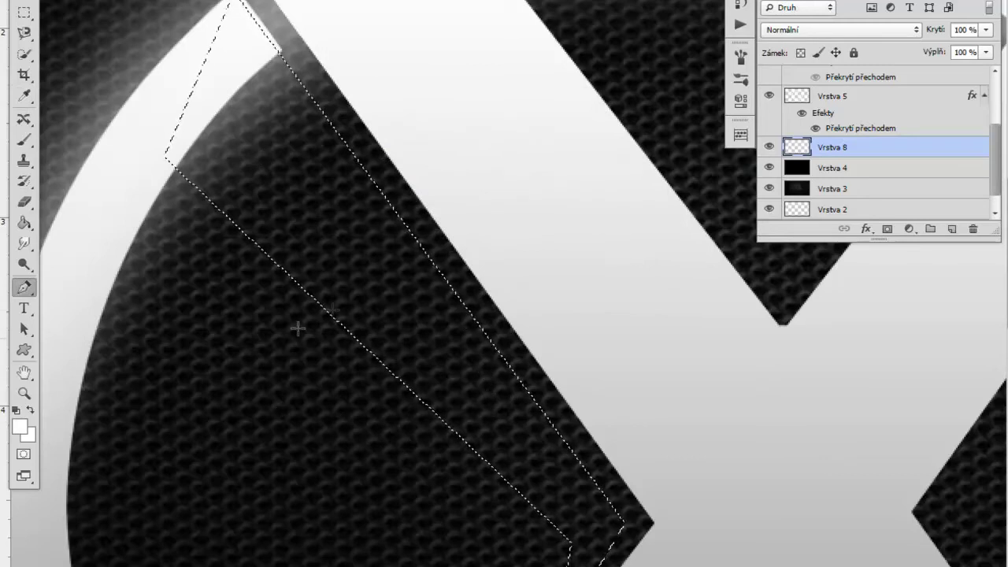
key(g)
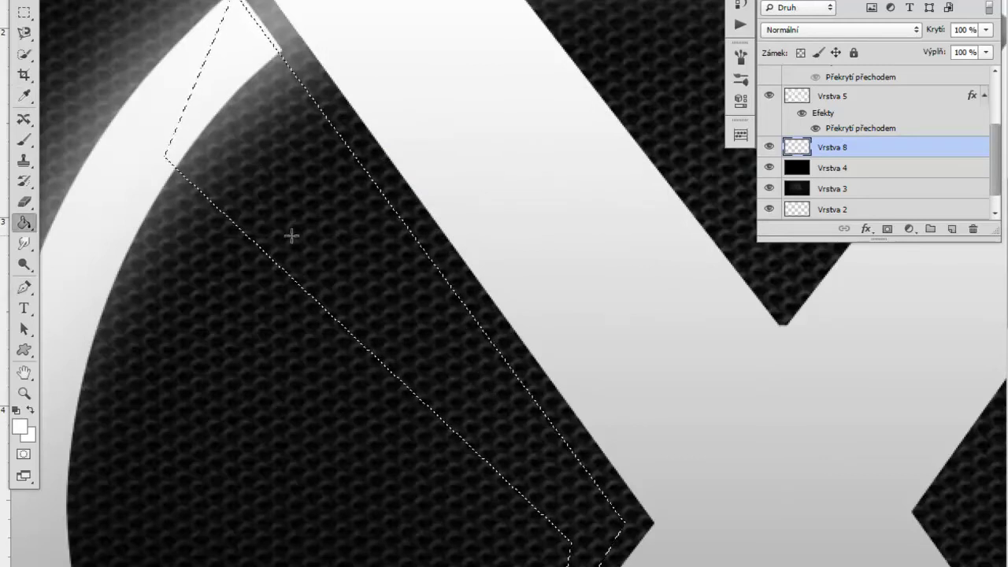
click(291, 235)
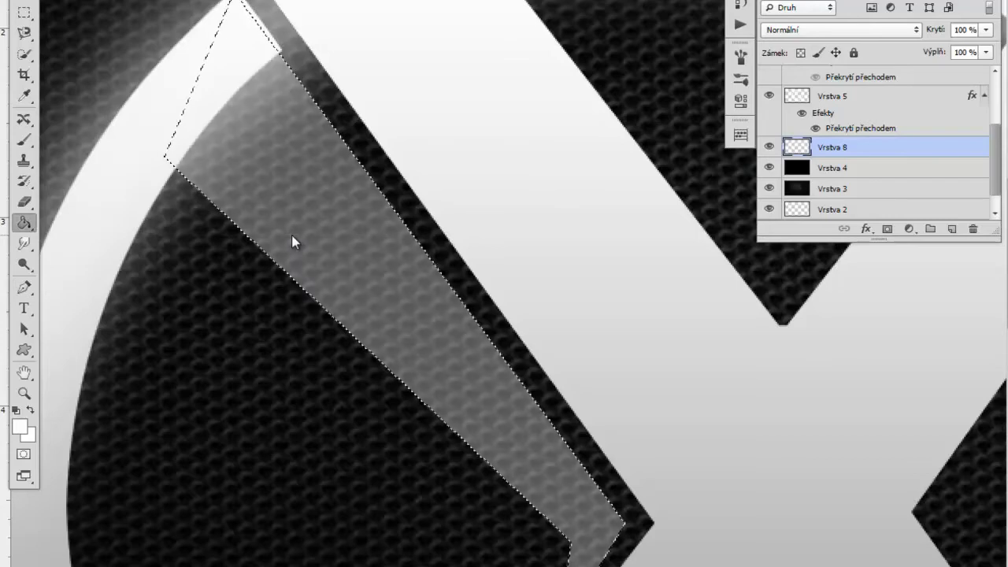
key(ctrl+d)
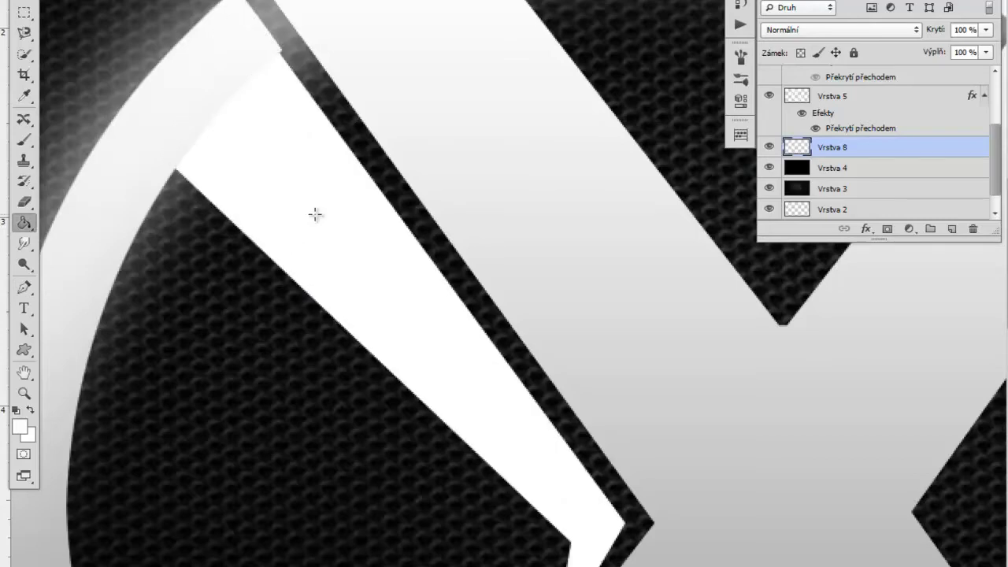
- Nudge the white strip on Vrstva 8 slightly right and up into place
drag(330, 288, 502, 362)
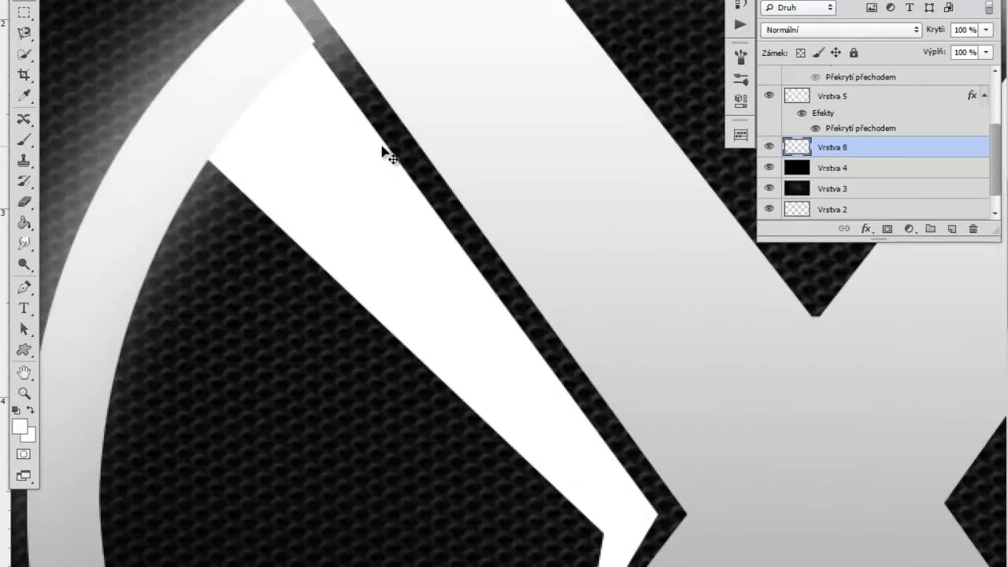
drag(382, 148, 386, 150)
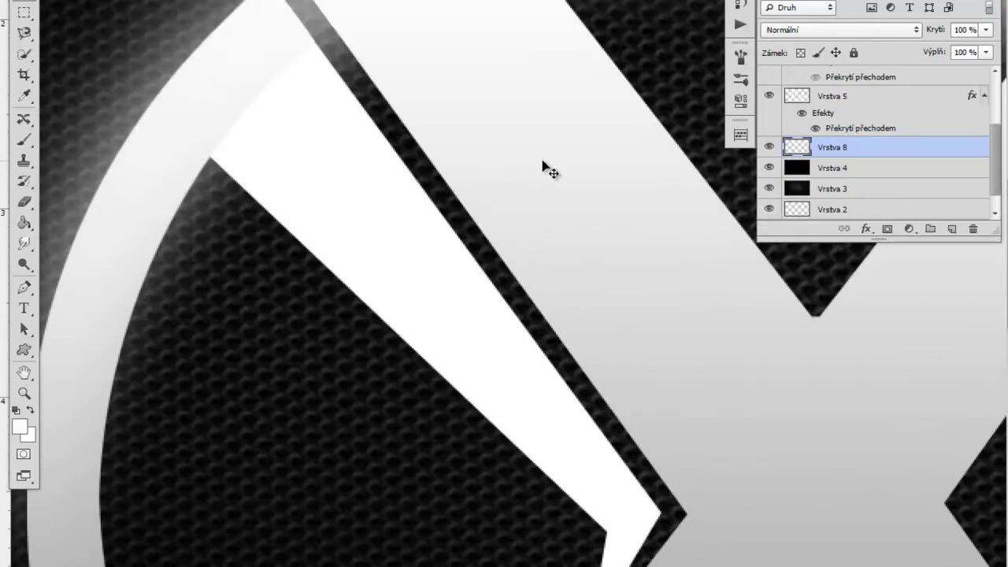
drag(341, 55, 343, 62)
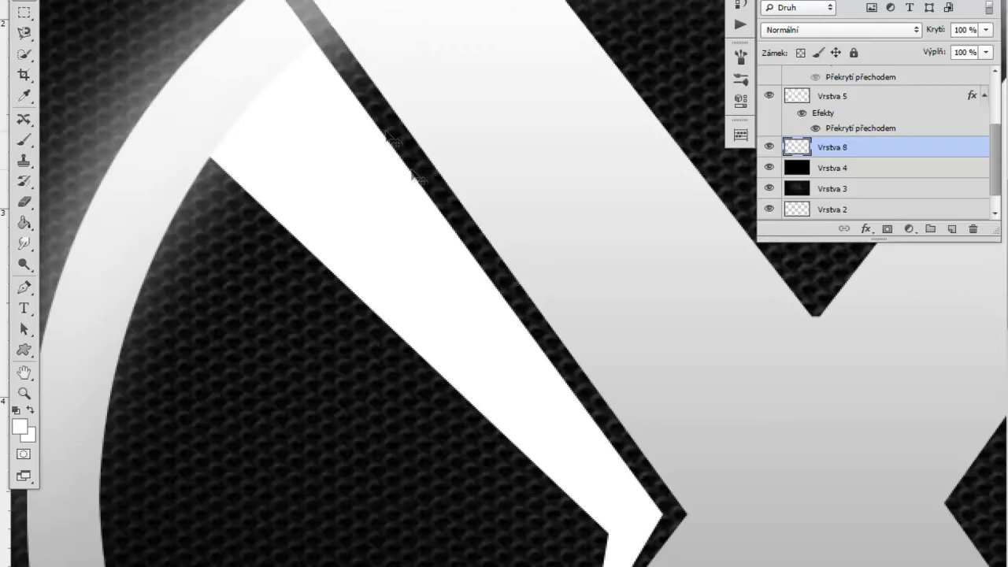
double_click(886, 148)
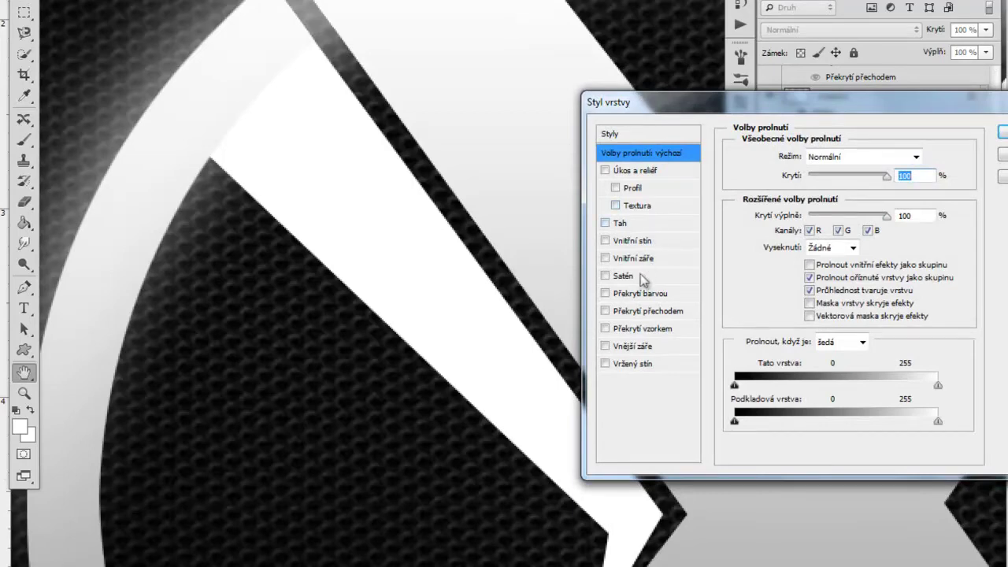
- Add a Gradient Overlay with lowered opacity to the Vrstva 8 strip
click(606, 311)
click(642, 311)
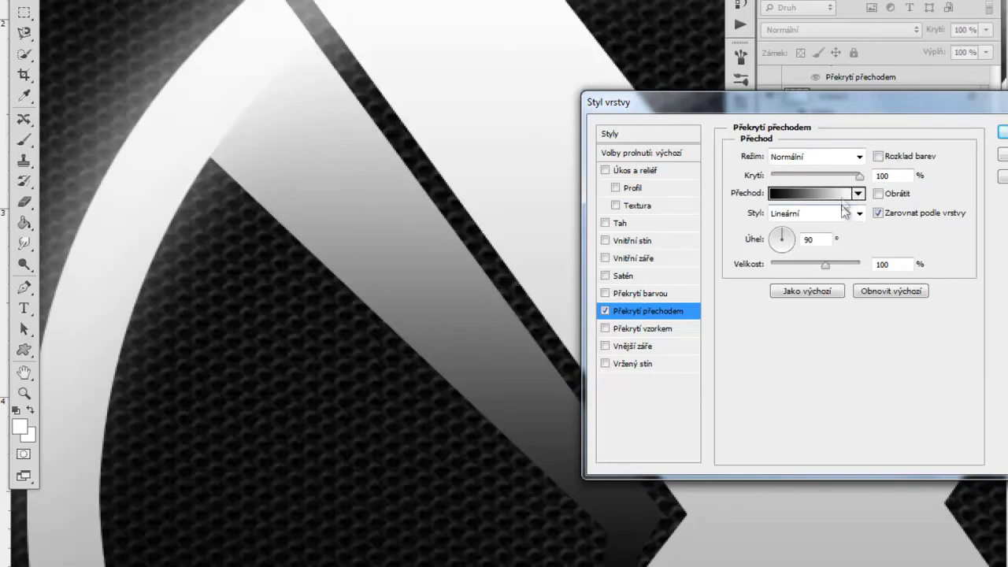
mouse_move(839, 177)
mouse_down()
mouse_move(779, 179)
mouse_move(803, 179)
mouse_up()
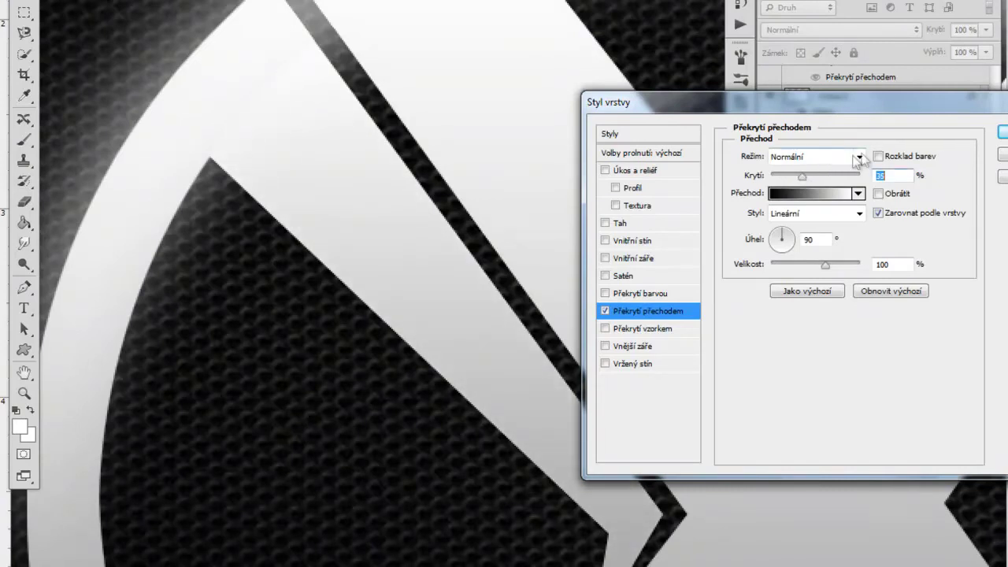
click(1002, 132)
drag(443, 396, 452, 140)
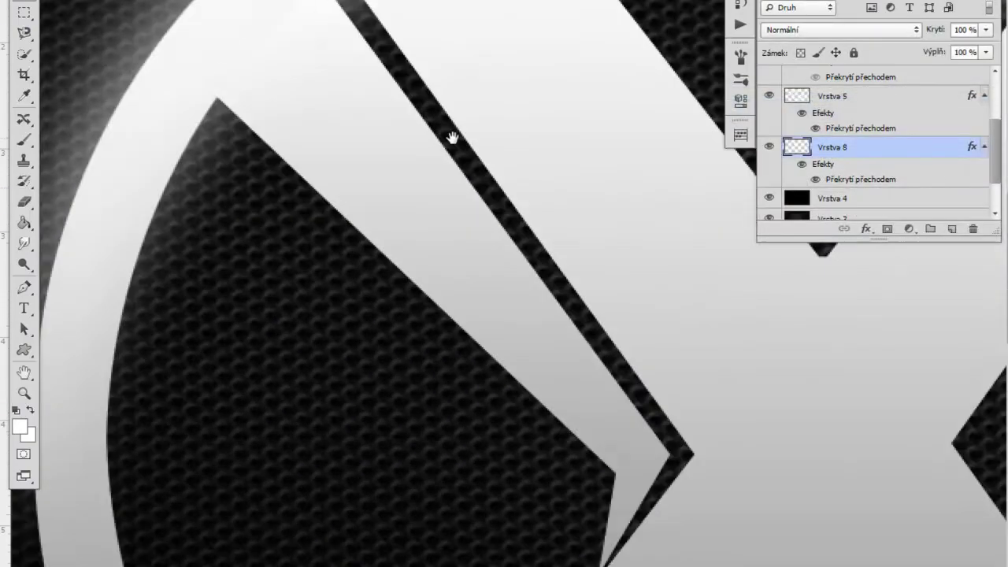
scroll(473, 266, down, 2)
scroll(301, 144, up, 3)
scroll(302, 144, up, 2)
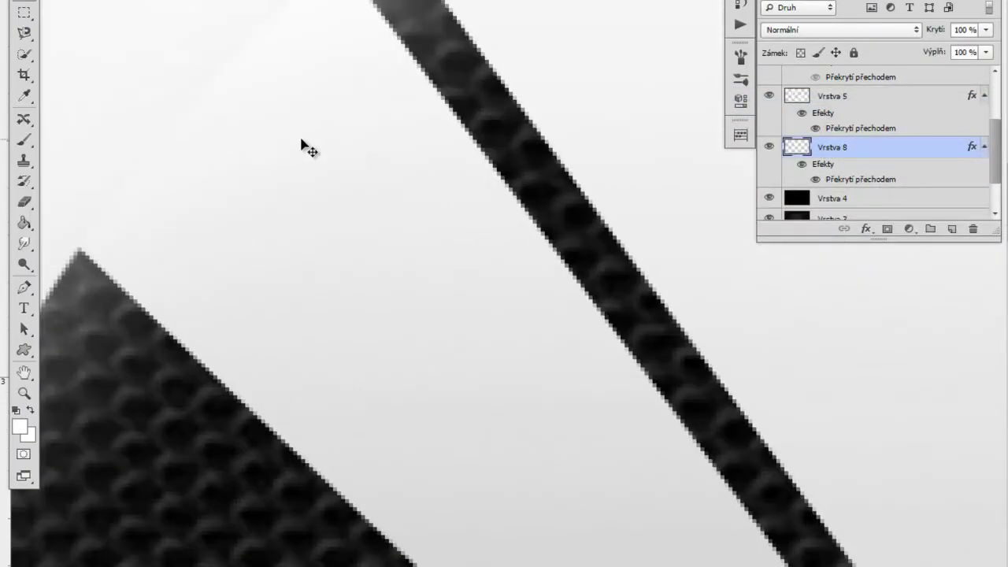
- Fine-tune the gradient overlay opacity, then duplicate the strip layer as Vrstva 8 kopie
double_click(906, 148)
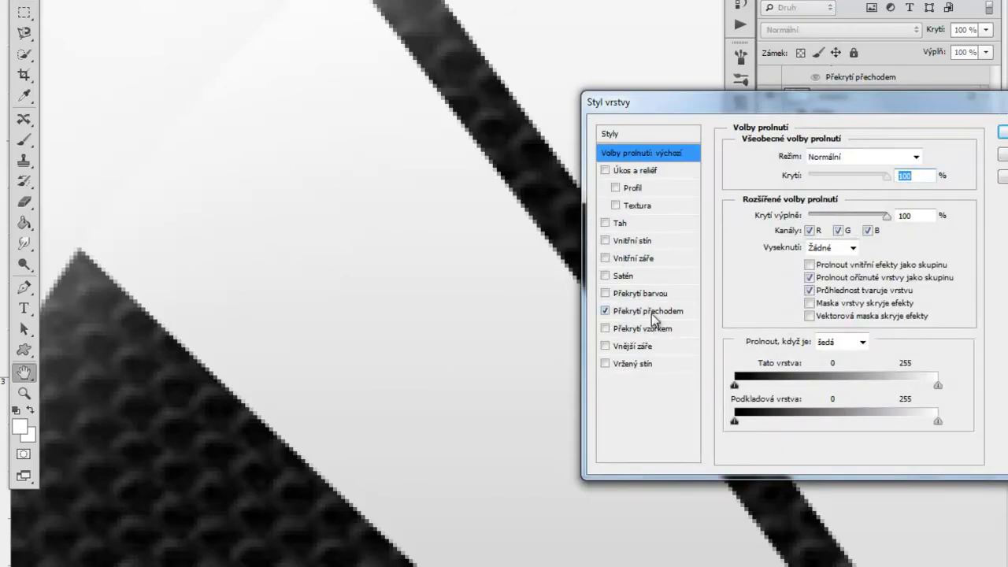
click(648, 311)
drag(801, 177, 804, 186)
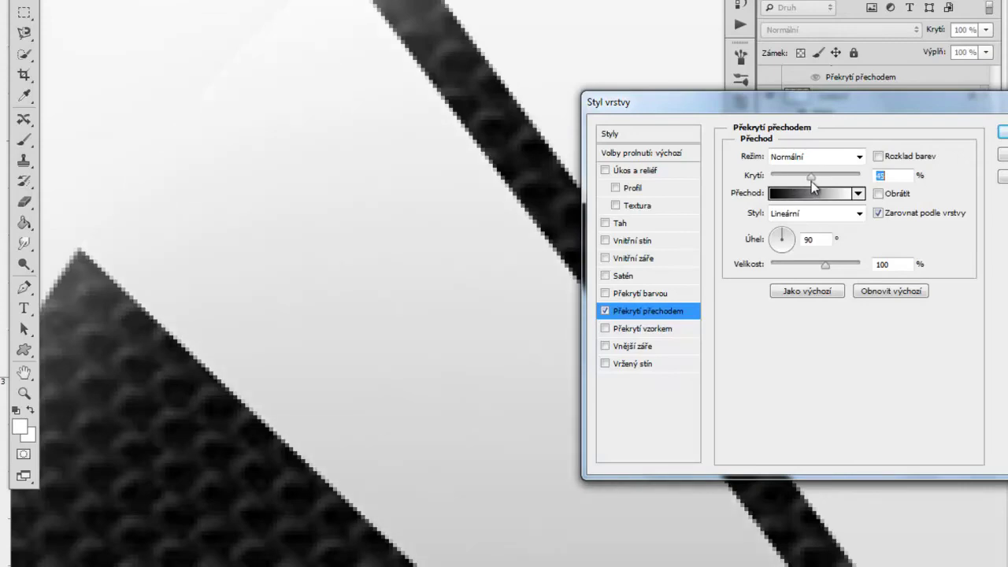
key(Return)
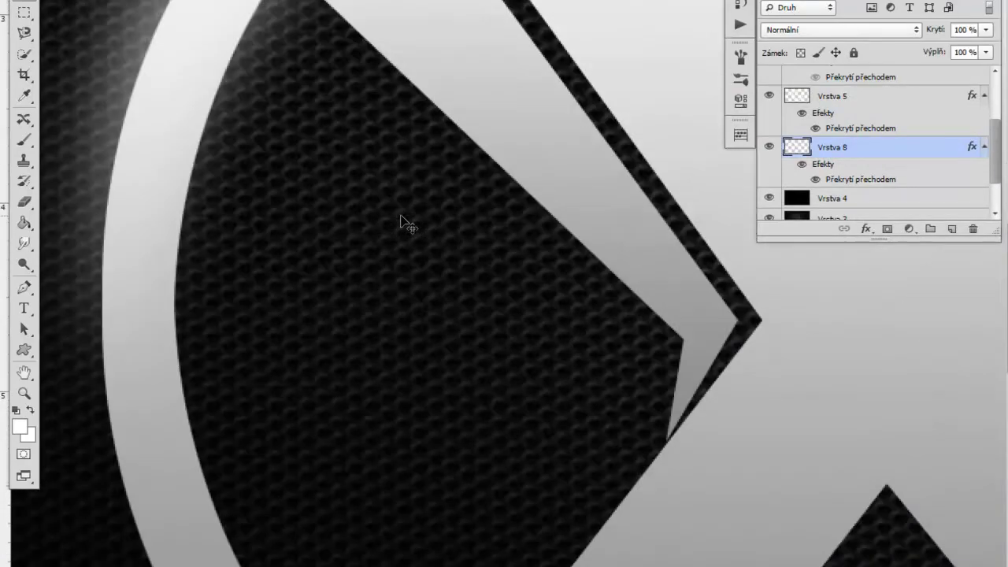
key(ctrl+j)
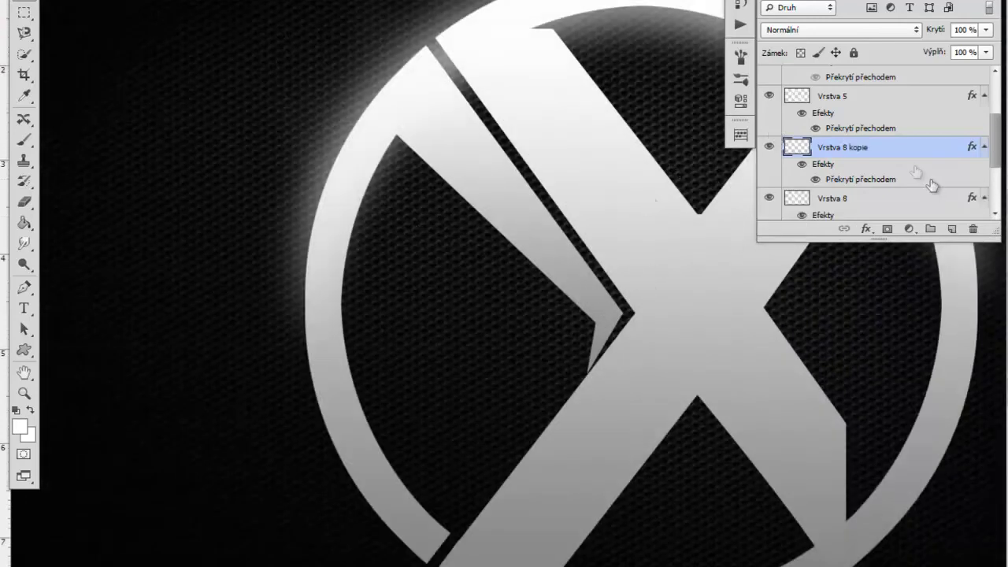
- Offset Vrstva 8 kopie from the original strip and erase all its pixels with the Eraser
scroll(914, 169, down, 1)
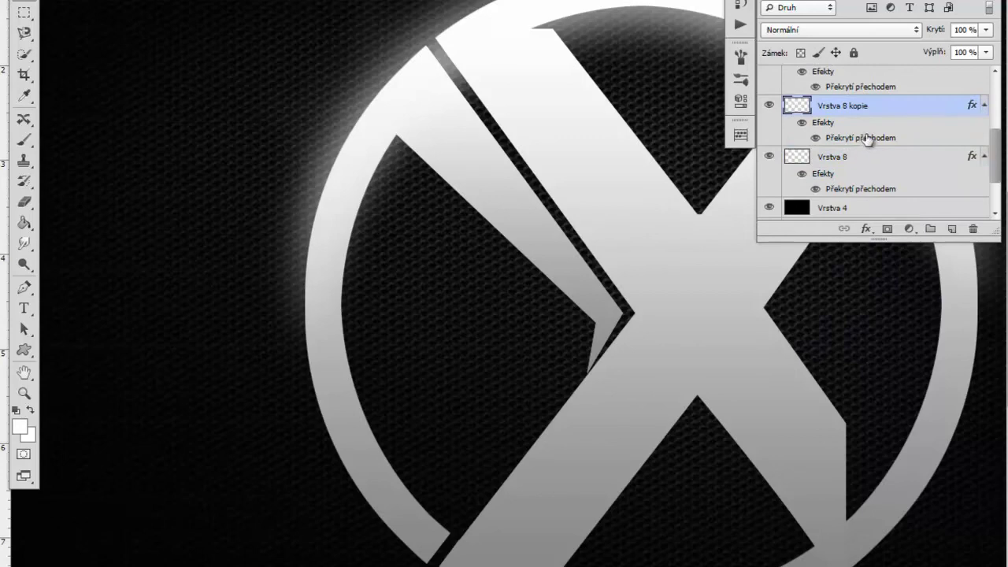
drag(459, 300, 451, 233)
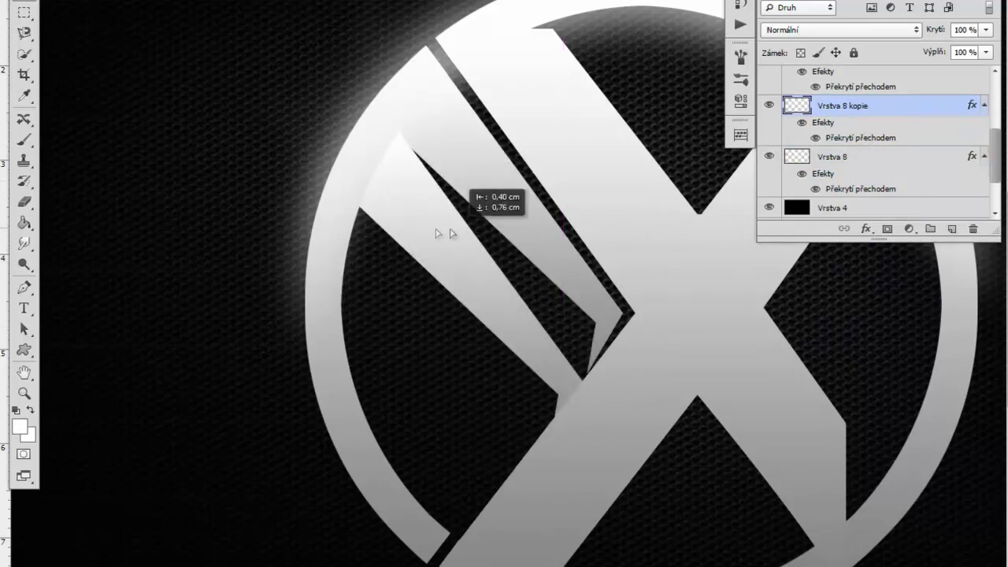
key(e)
mouse_move(473, 416)
mouse_down()
mouse_move(484, 270)
mouse_move(354, 163)
mouse_up()
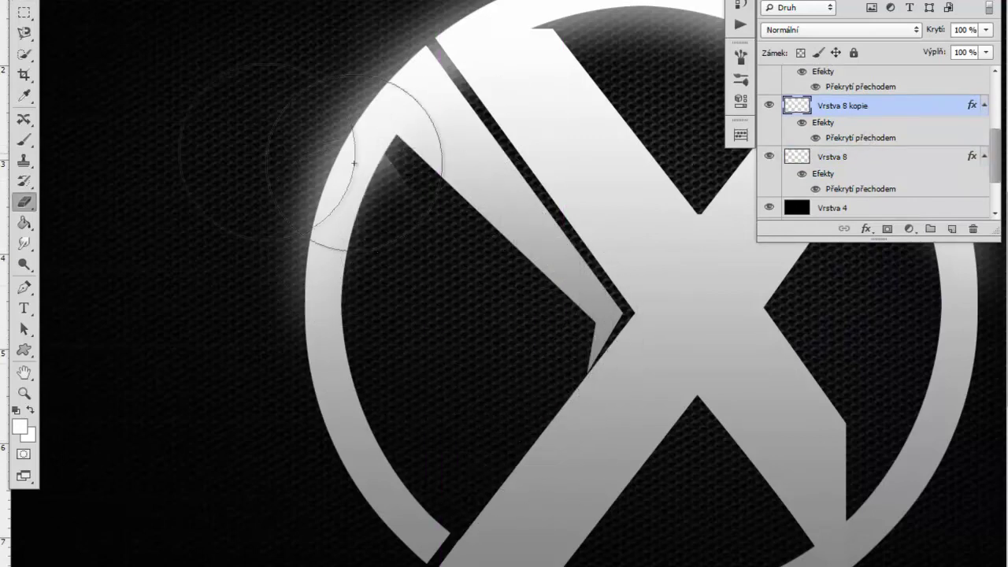
drag(425, 181, 405, 94)
key(v)
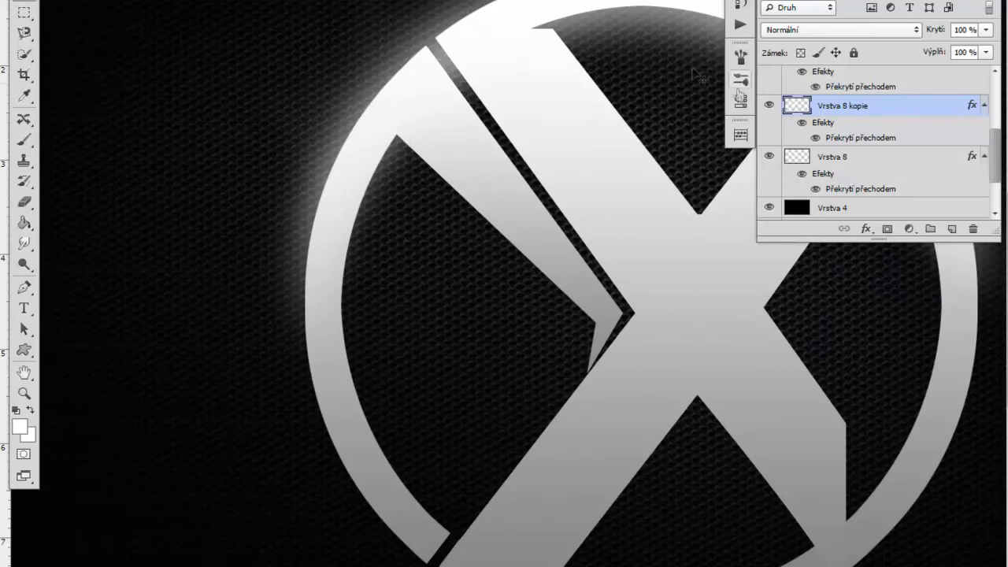
click(23, 289)
key(ctrl+plus)
key(ctrl+plus)
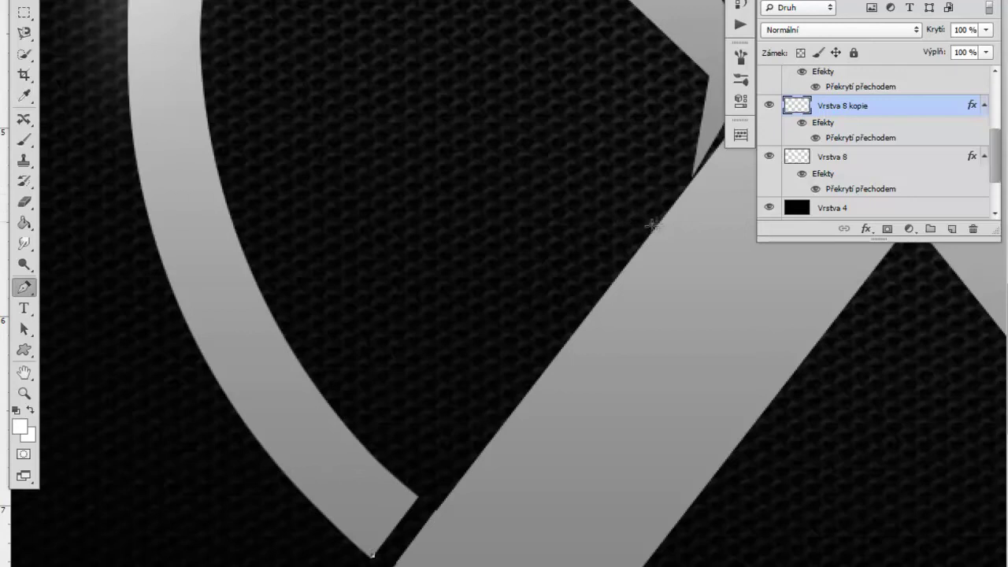
- Pen-outline a closed strip along the inner edge of the X's left arm up to the notch
click(683, 172)
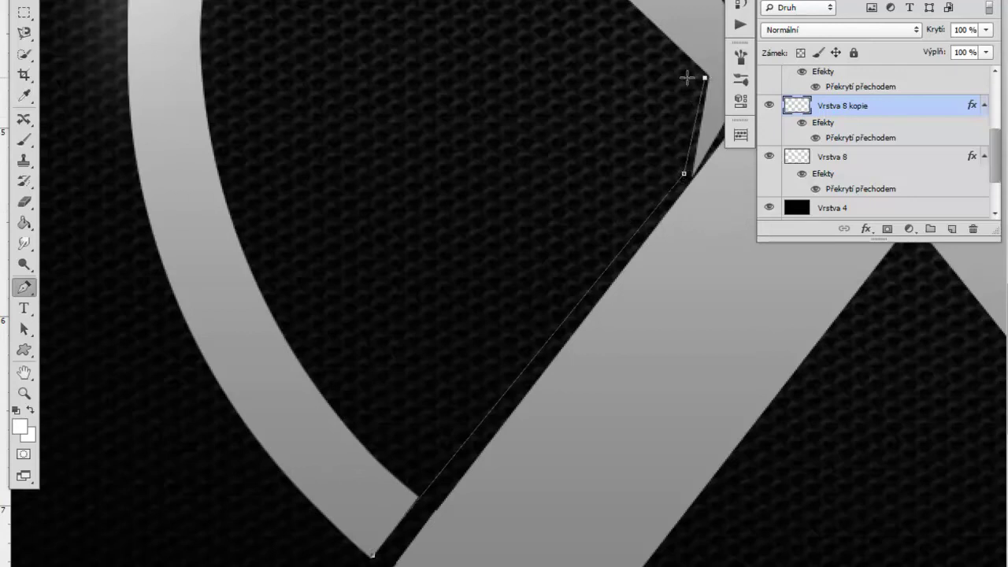
drag(705, 78, 702, 77)
drag(639, 53, 594, 194)
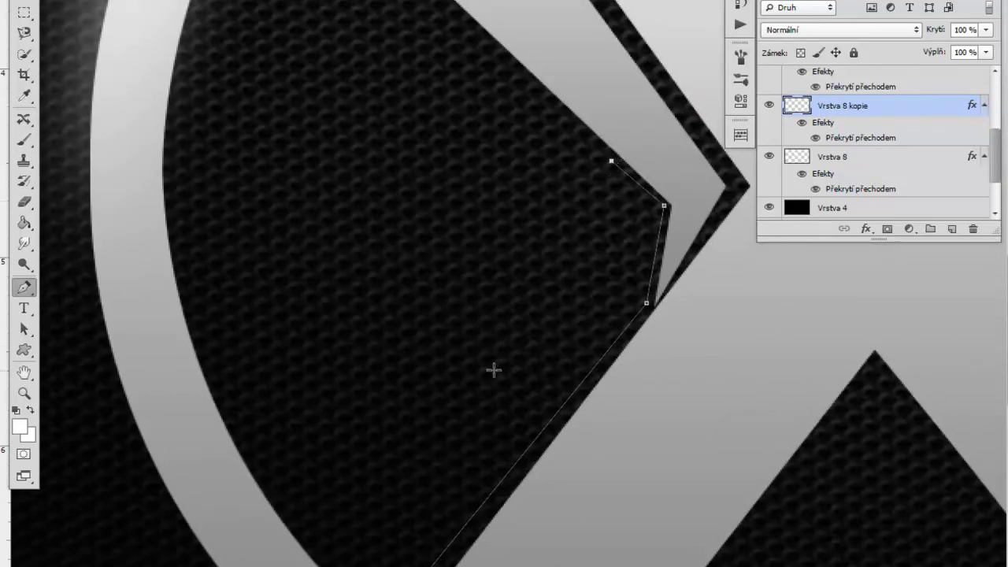
click(640, 220)
drag(640, 222, 590, 226)
click(354, 513)
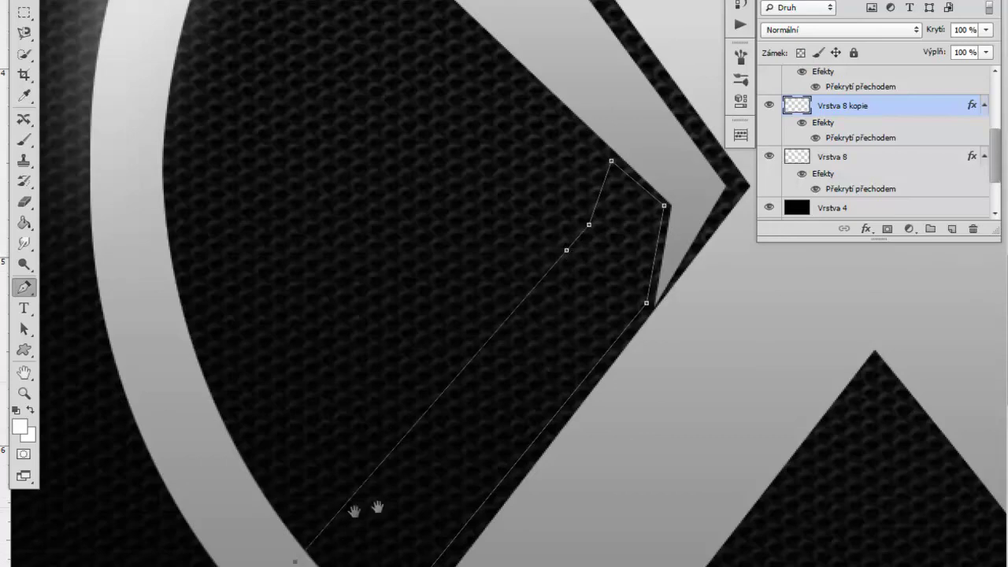
drag(386, 503, 405, 358)
click(350, 541)
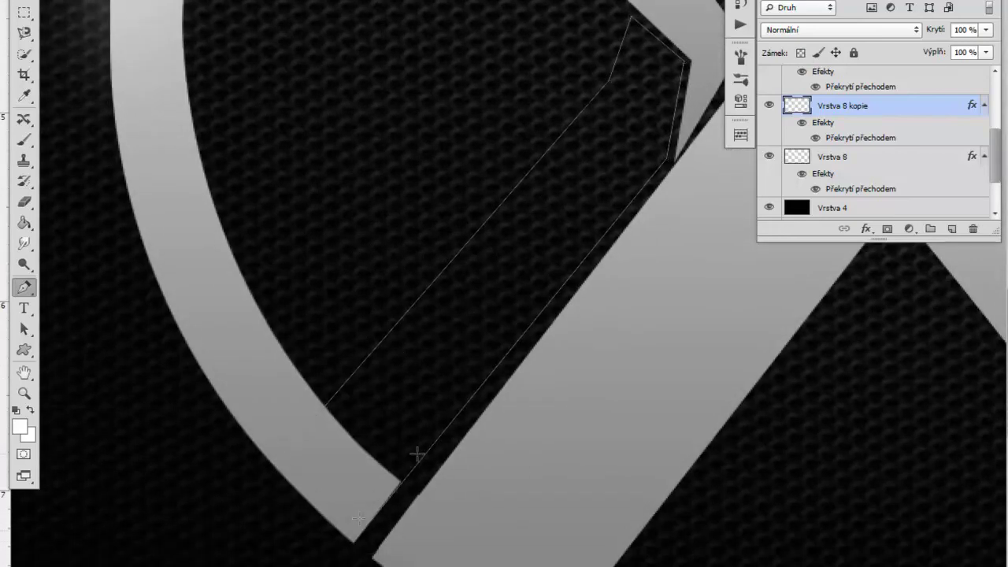
- Make the outline a selection, fill it white with the Paint Bucket, and deselect
right_click(501, 286)
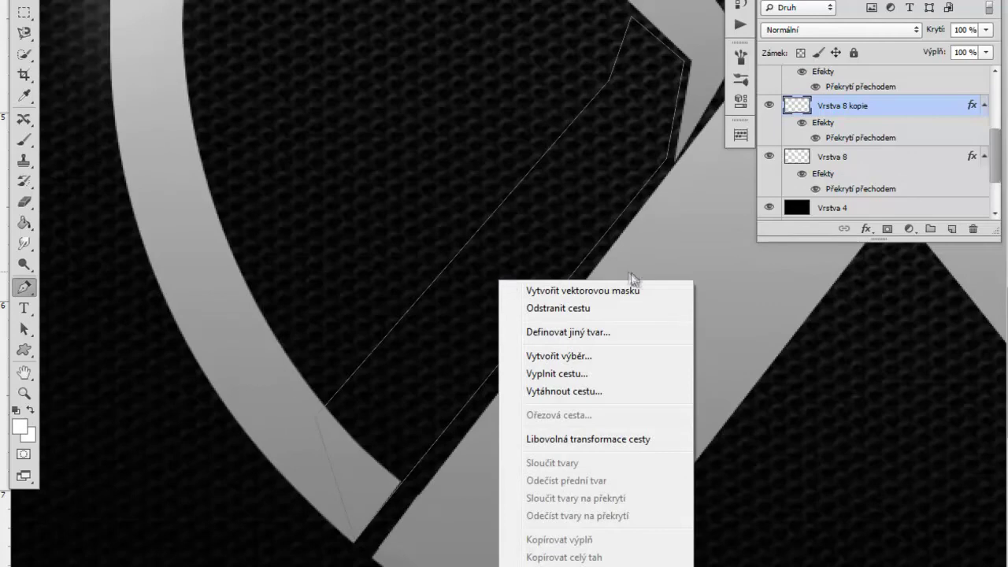
click(524, 358)
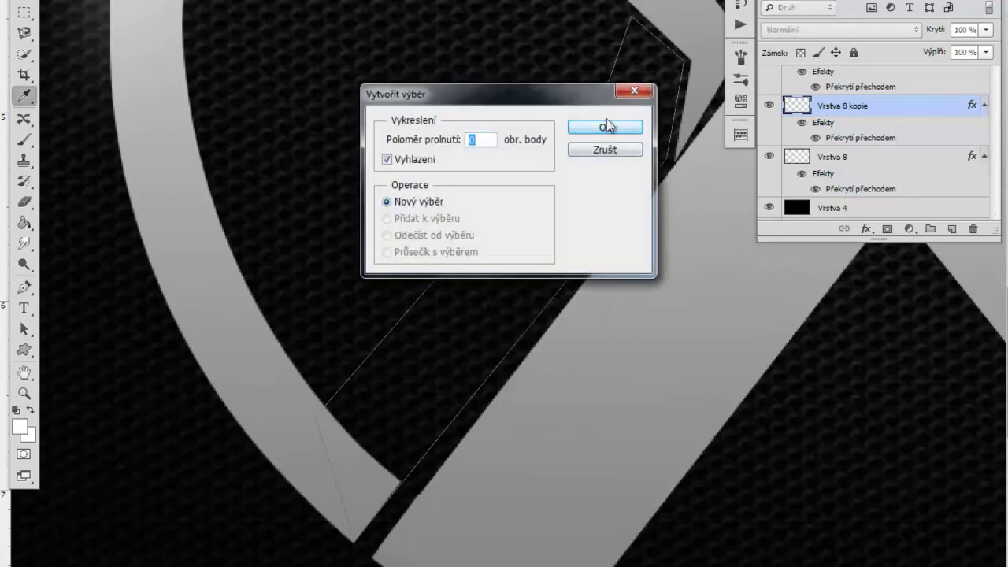
click(607, 126)
key(g)
click(483, 272)
key(ctrl+d)
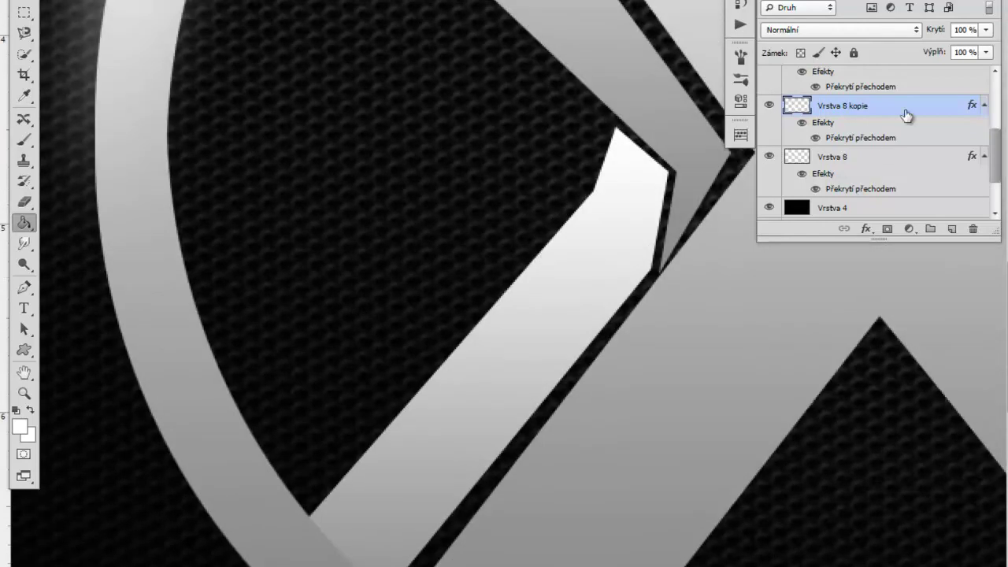
double_click(905, 115)
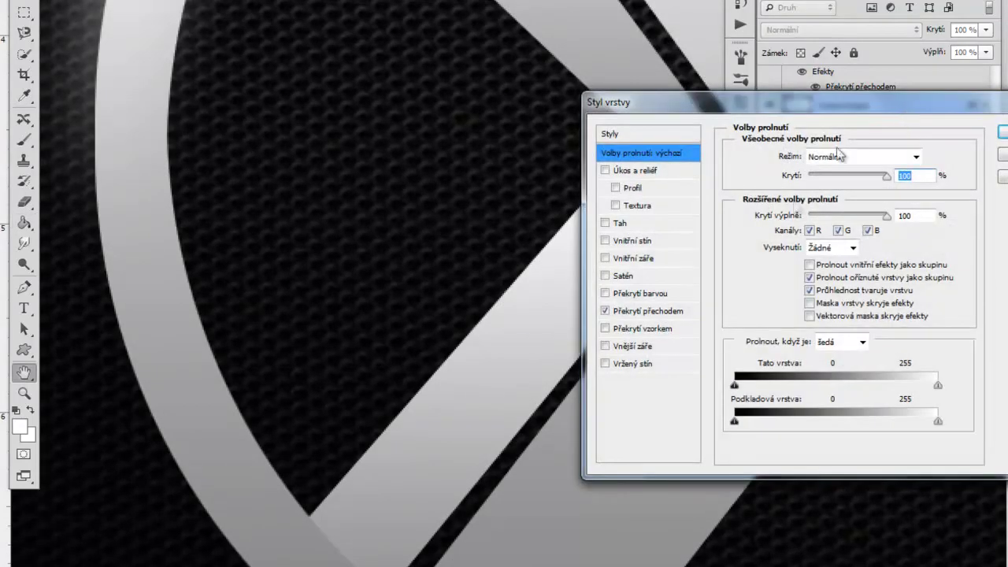
- Rotate Vrstva 8 kopie's gradient overlay angle to about 28°, keeping 45% opacity and 100% scale
click(687, 311)
drag(785, 238, 798, 242)
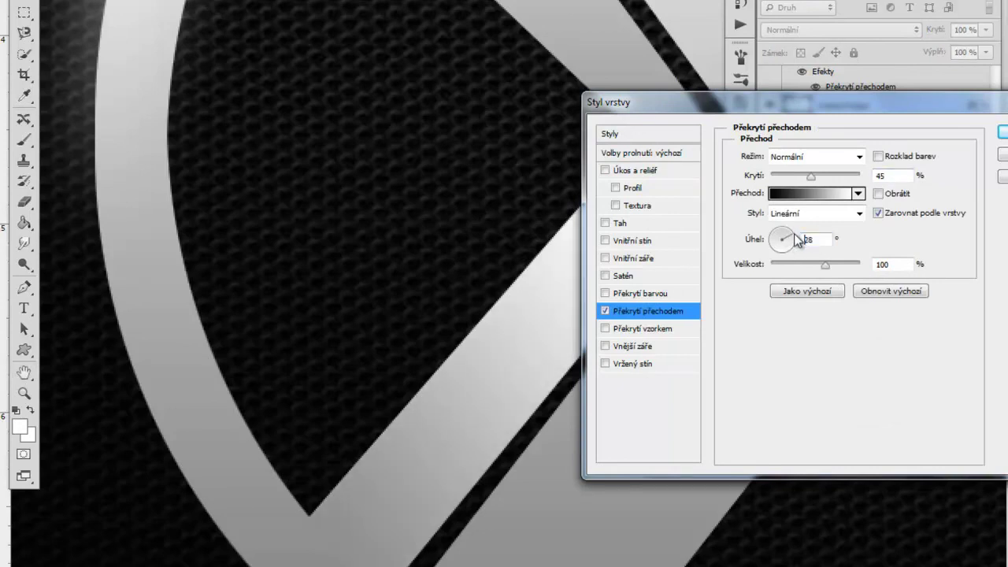
mouse_move(735, 104)
mouse_down()
mouse_move(732, 326)
mouse_move(796, 367)
mouse_move(733, 231)
mouse_move(711, 136)
mouse_up()
mouse_move(690, 109)
mouse_down()
mouse_move(518, 307)
mouse_move(754, 172)
mouse_move(759, 179)
mouse_up()
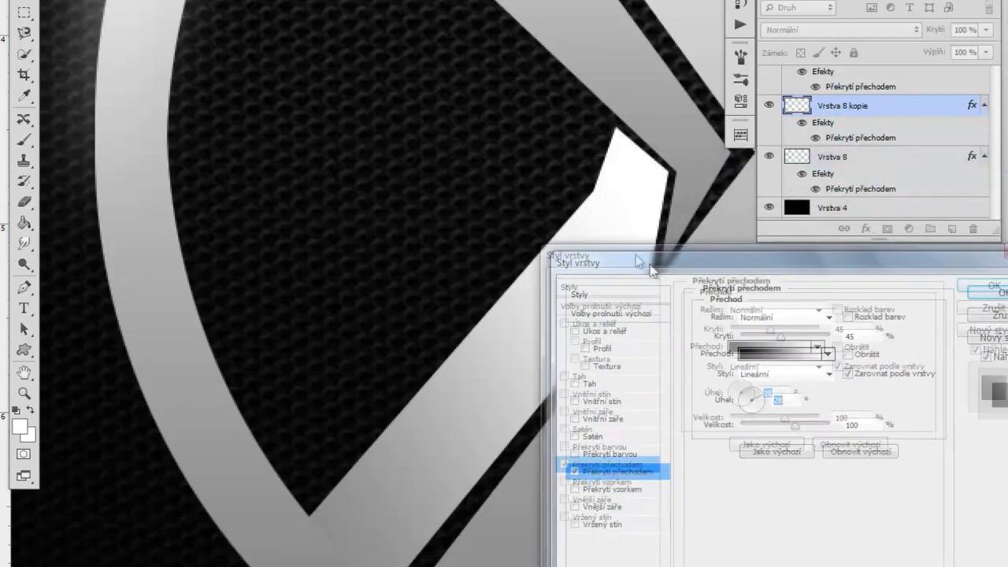
drag(712, 164, 565, 241)
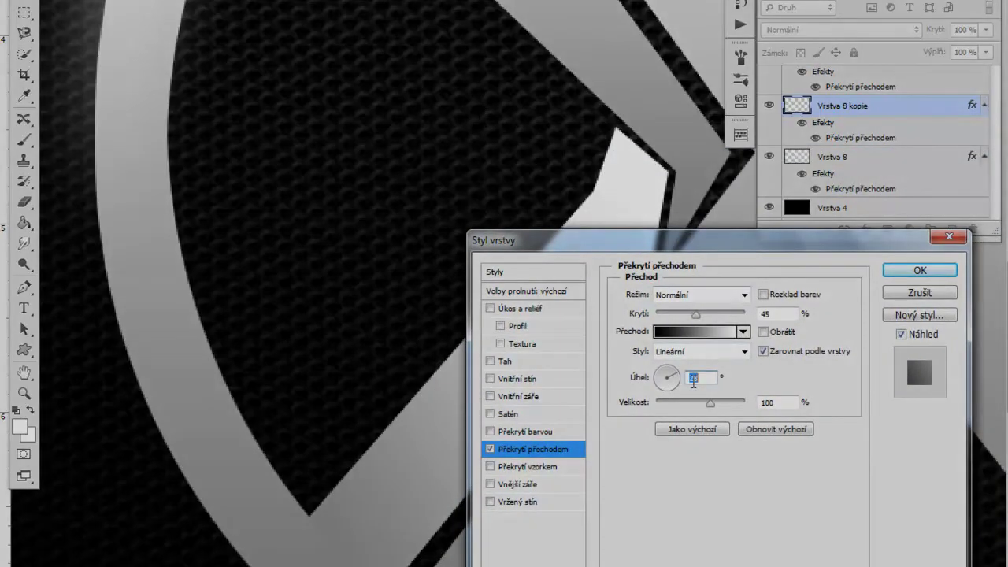